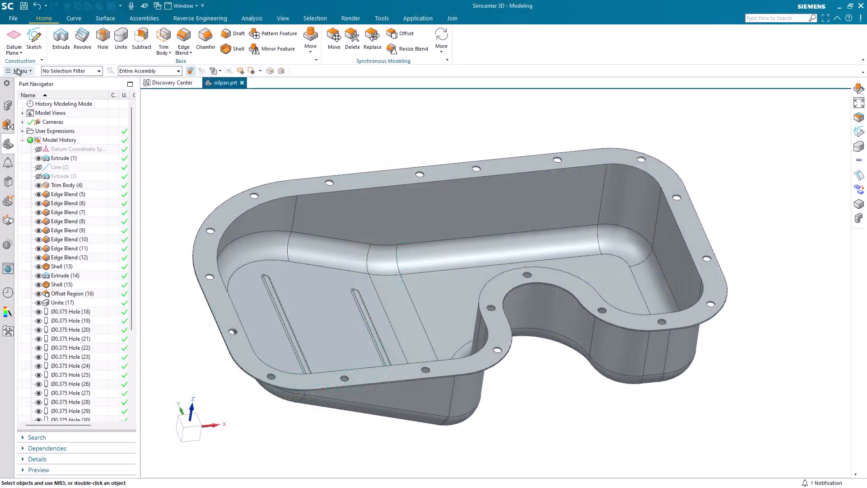
# Bring up the part's Expressions list via Menu > Tools > Utilities.
pyautogui.click(19, 70)
pyautogui.click(41, 136)
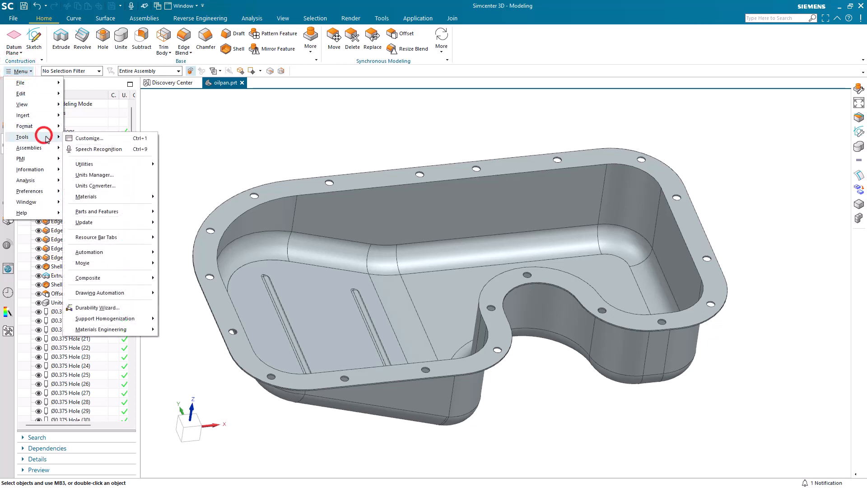
pyautogui.click(100, 162)
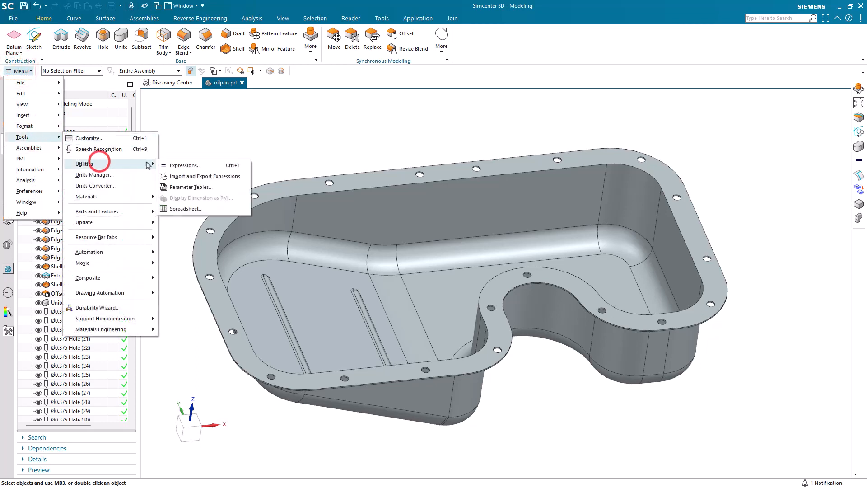
pyautogui.click(176, 165)
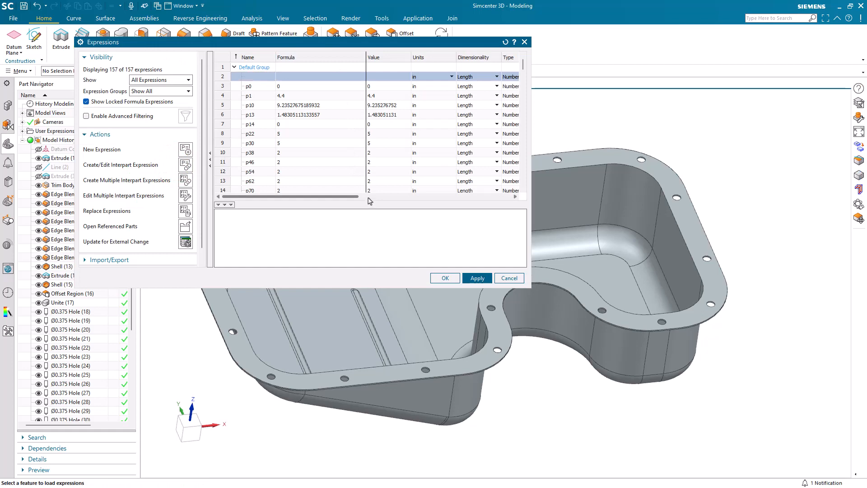
pyautogui.moveTo(522, 69); pyautogui.dragTo(522, 176)
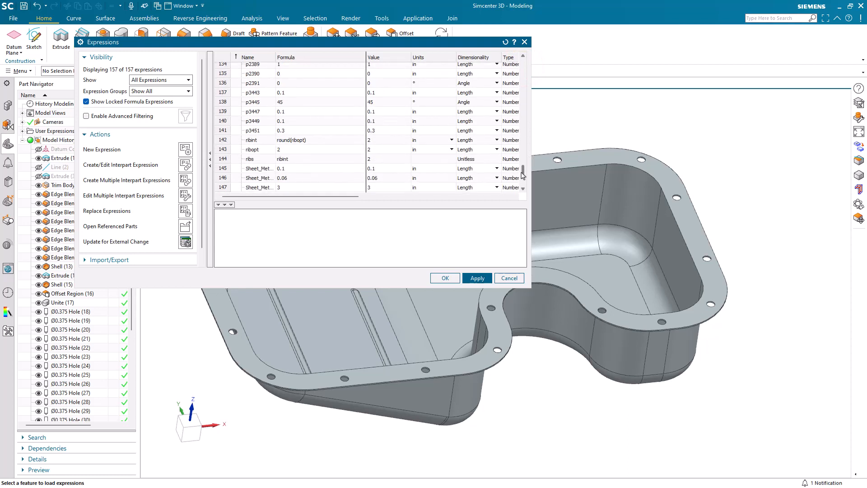
# Inspect the ribs and ribint formulas, then set ribopt to 3.7 and apply so four ribs regenerate.
pyautogui.click(288, 149)
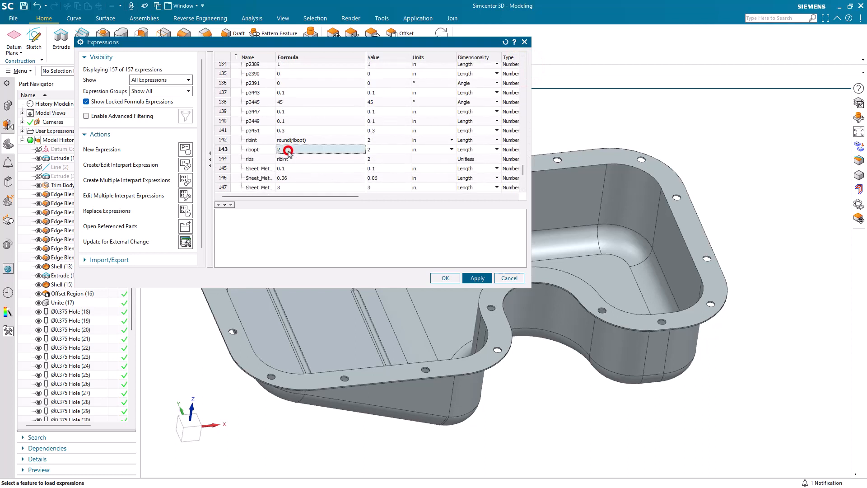
pyautogui.click(287, 158)
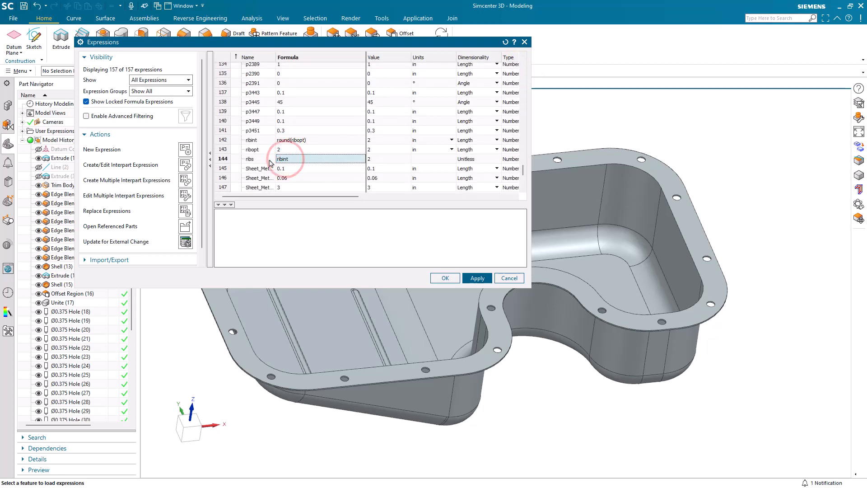
pyautogui.click(290, 148)
pyautogui.click(291, 140)
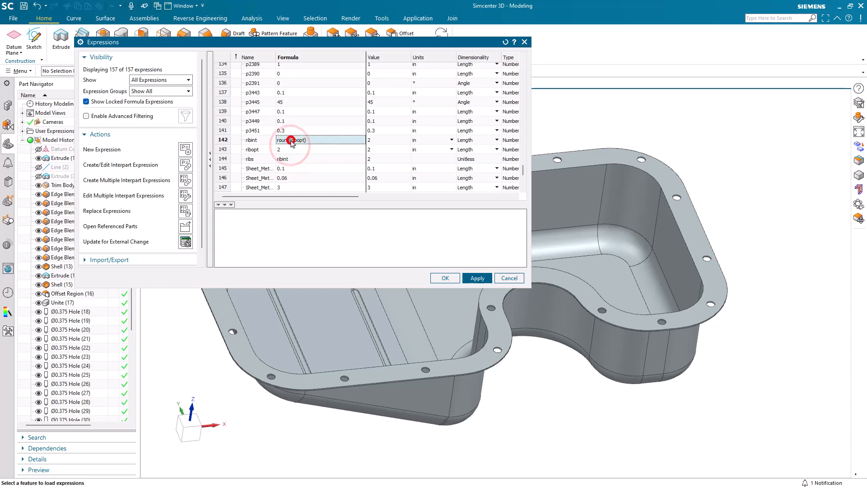
pyautogui.doubleClick(288, 149)
pyautogui.write('3.7')
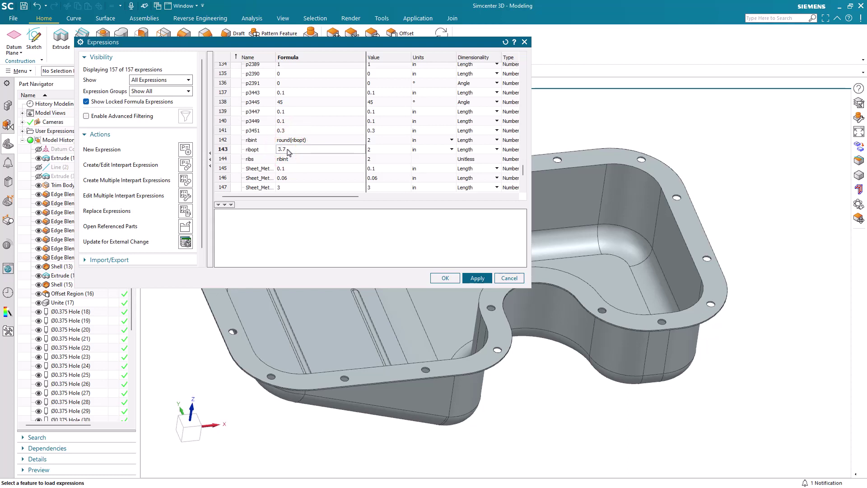
pyautogui.press('Return')
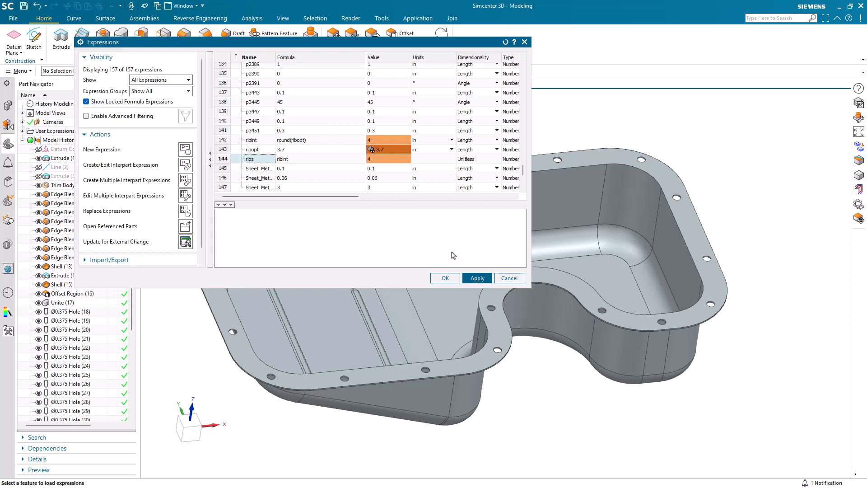
pyautogui.click(472, 278)
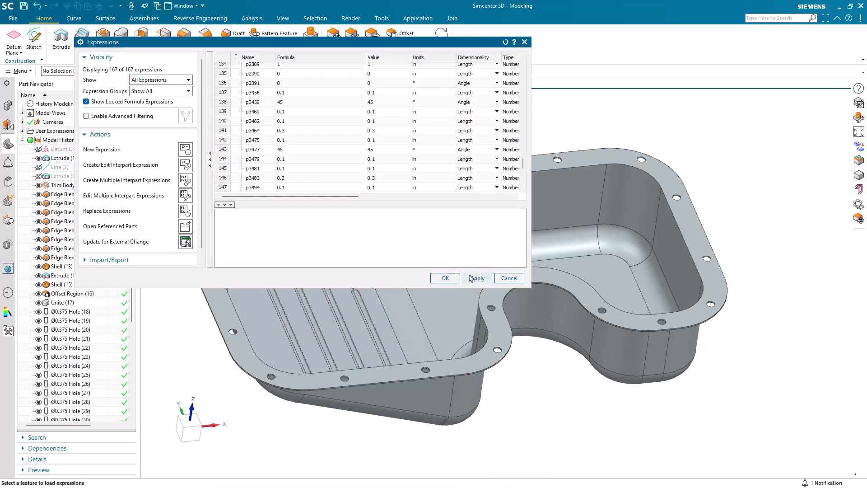
# Close the Expressions list and undo the rib change back to two ribs.
pyautogui.click(508, 279)
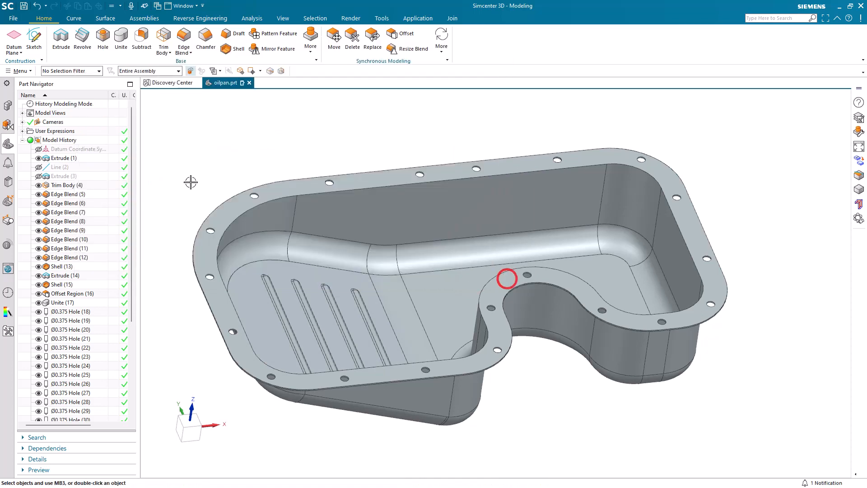
pyautogui.click(33, 7)
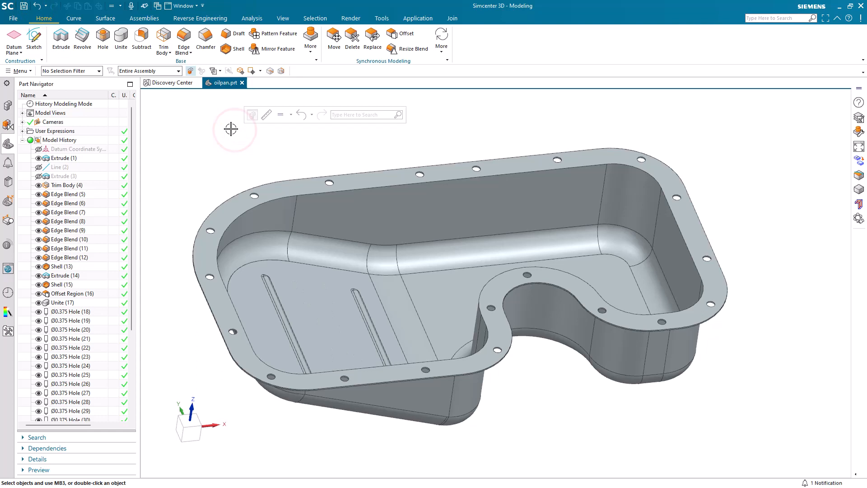
pyautogui.scroll(-1, 306, 150)
pyautogui.scroll(-2, 306, 150)
pyautogui.scroll(-2, 338, 204)
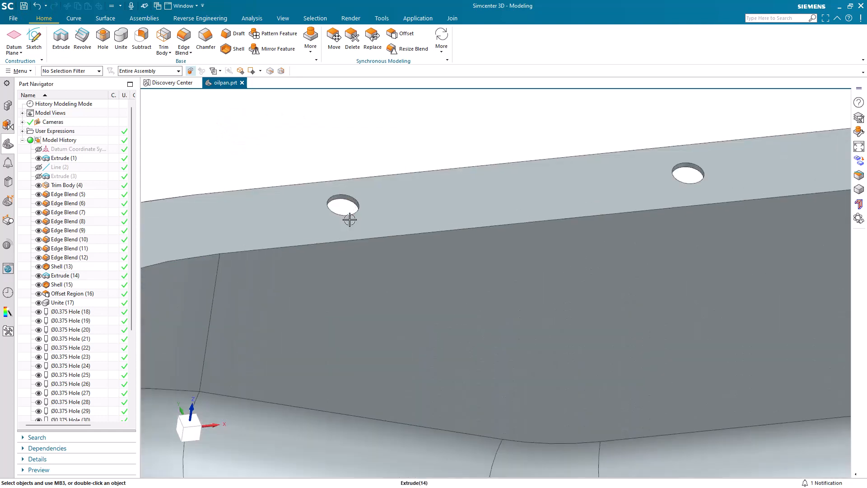
pyautogui.scroll(-2, 348, 219)
# With the filter set to Face, check a flange hole face's properties to confirm its name is HOLES.
pyautogui.click(88, 72)
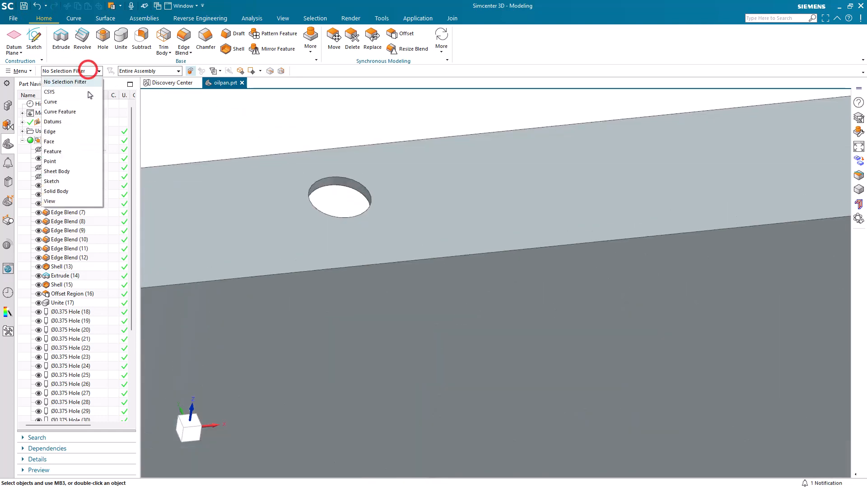
pyautogui.click(76, 139)
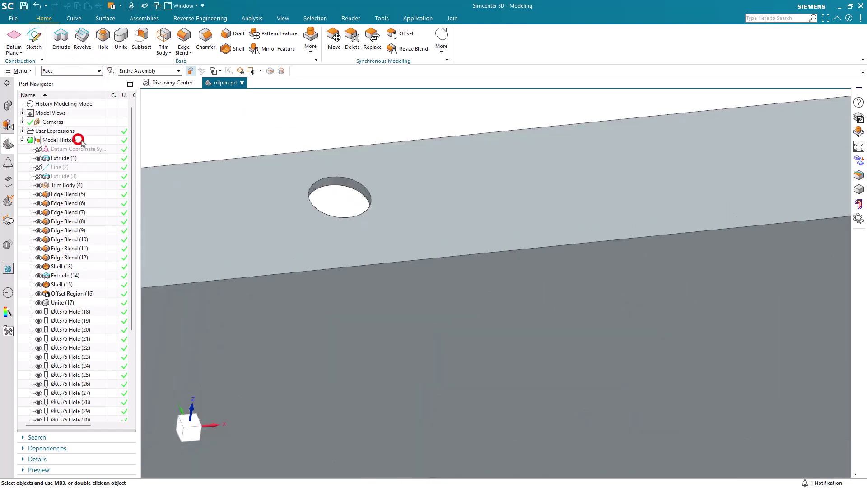
pyautogui.rightClick(348, 181)
pyautogui.click(366, 257)
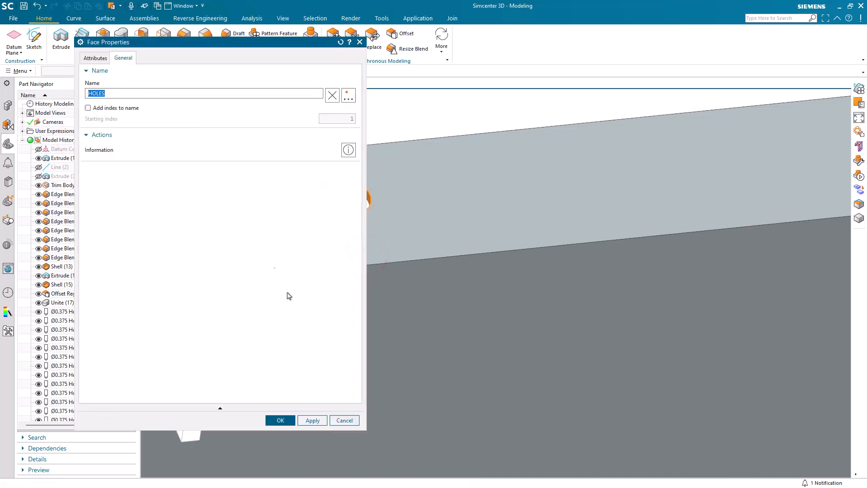
pyautogui.click(342, 420)
pyautogui.scroll(-5, 335, 183)
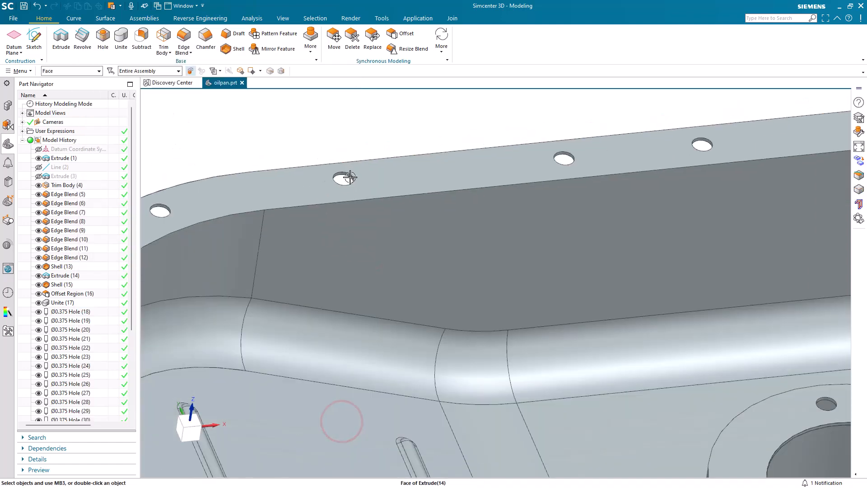
pyautogui.scroll(-5, 332, 179)
pyautogui.scroll(-2, 326, 176)
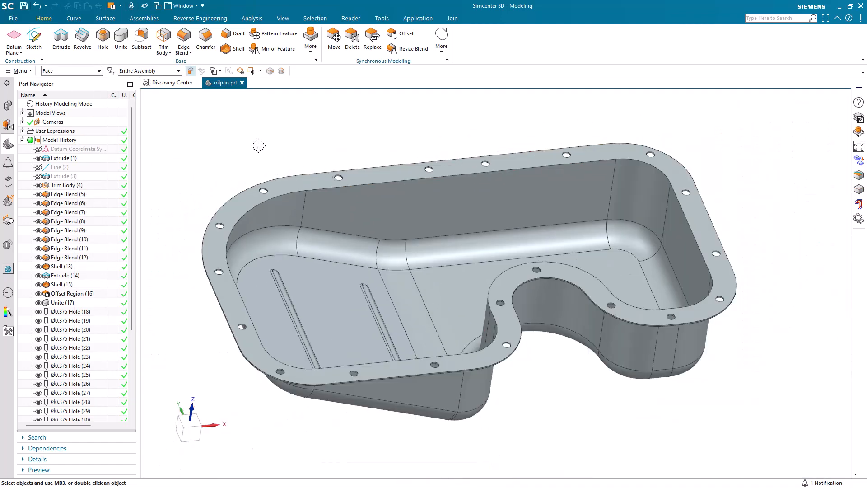
# Switch to Pre/Post and create a new FEM and simulation for the oil pan.
pyautogui.click(417, 19)
pyautogui.click(16, 40)
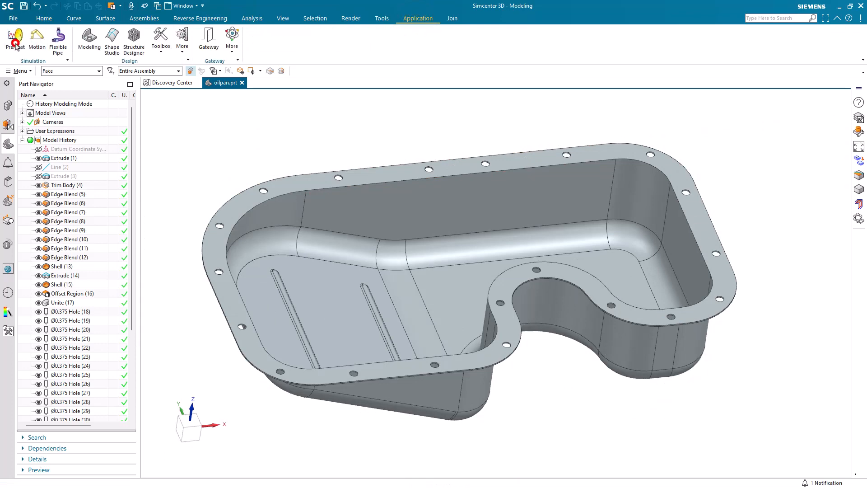
pyautogui.click(23, 39)
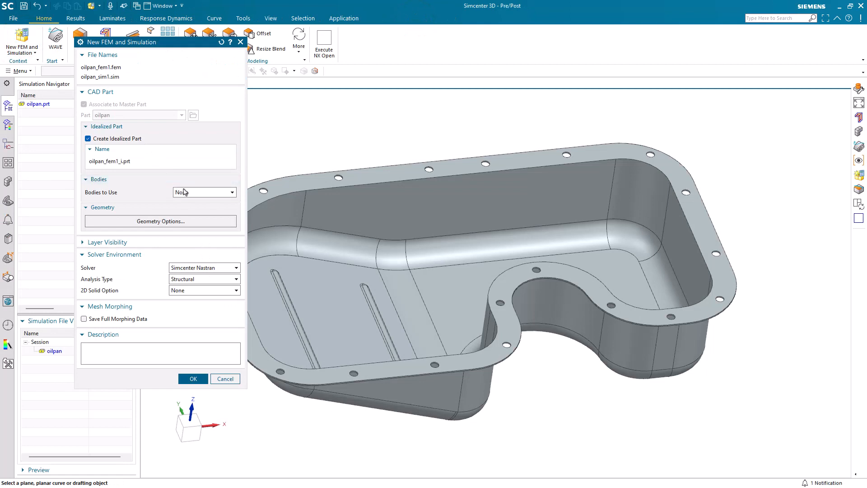
pyautogui.click(193, 379)
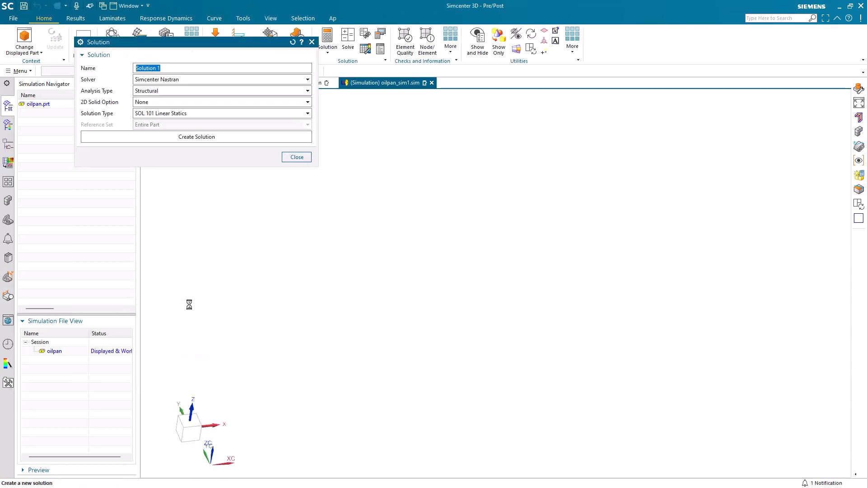
# Create the SOL 101 linear statics solution and display the idealized part oilpan_fem1_i.
pyautogui.click(177, 136)
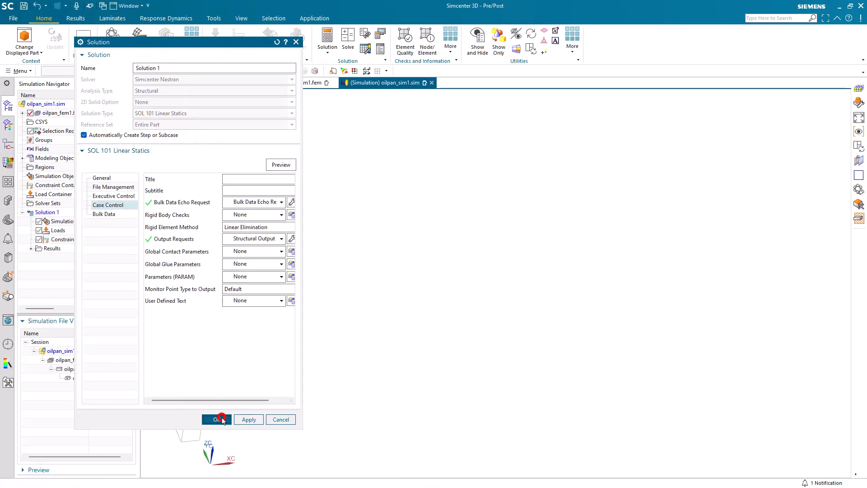
pyautogui.click(220, 418)
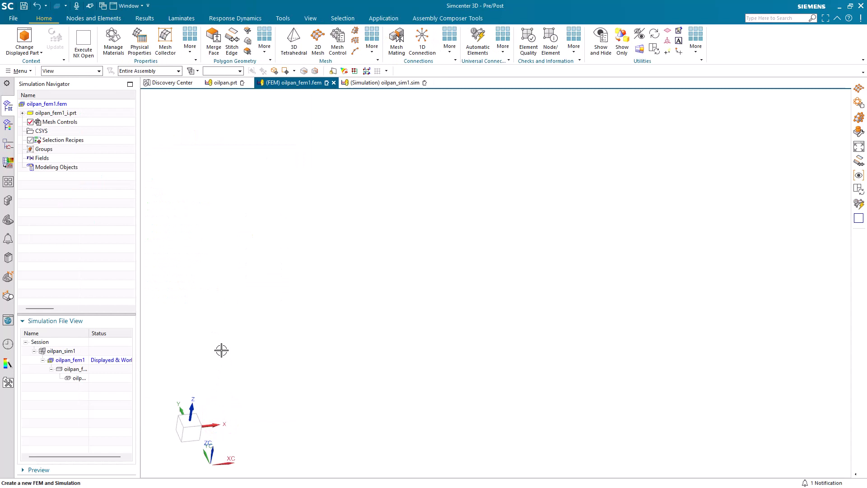
pyautogui.doubleClick(75, 369)
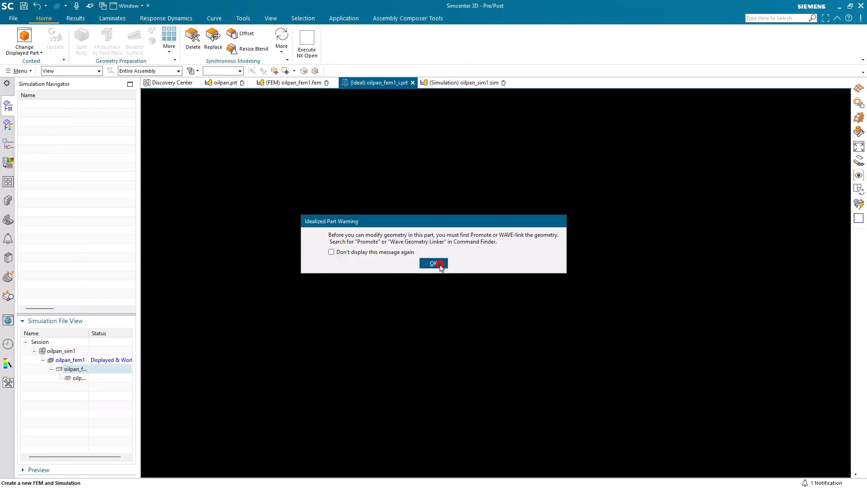
pyautogui.click(433, 263)
# Promote the oil pan body into the idealized part.
pyautogui.click(69, 46)
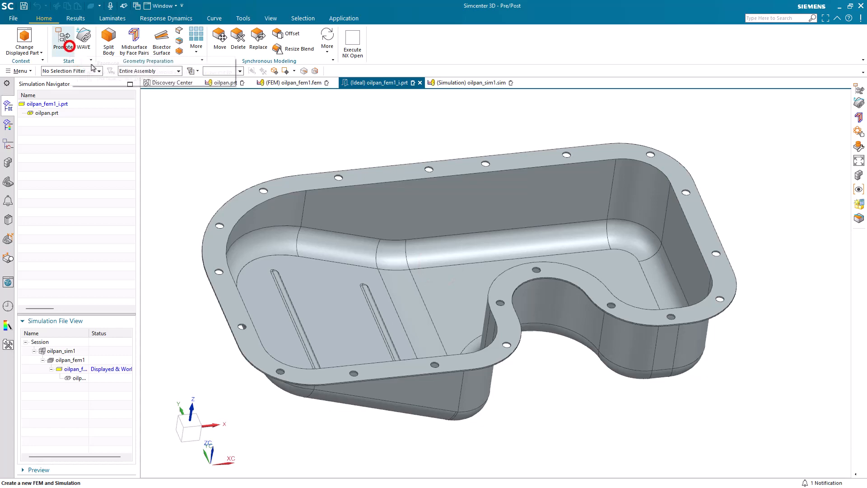
pyautogui.click(349, 269)
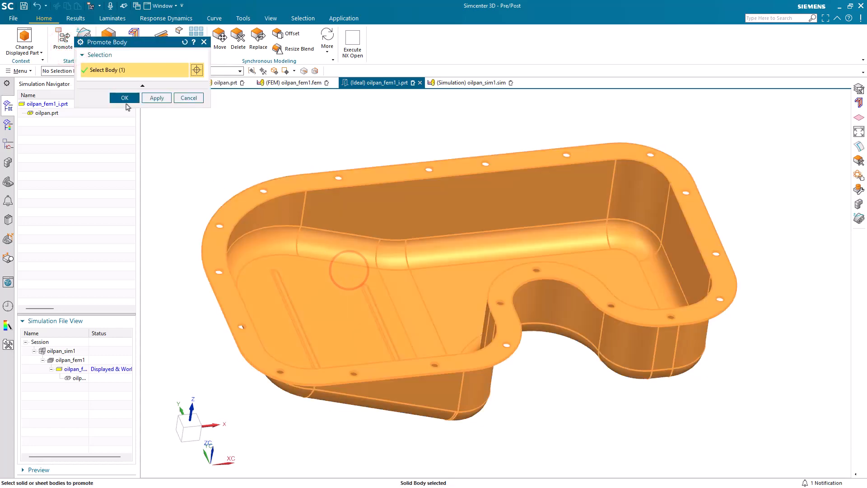
pyautogui.click(125, 99)
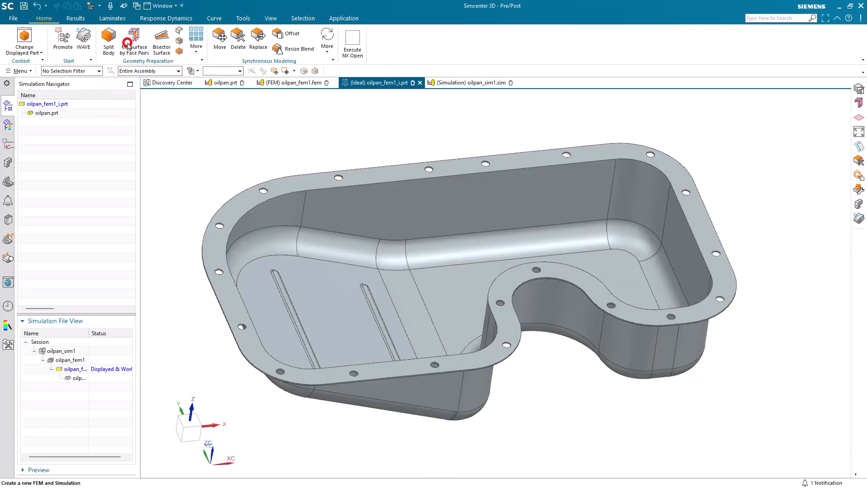
# Start Midsurface by Face Pairs on the pan body and delete the automatic pair sets.
pyautogui.click(127, 44)
pyautogui.click(425, 300)
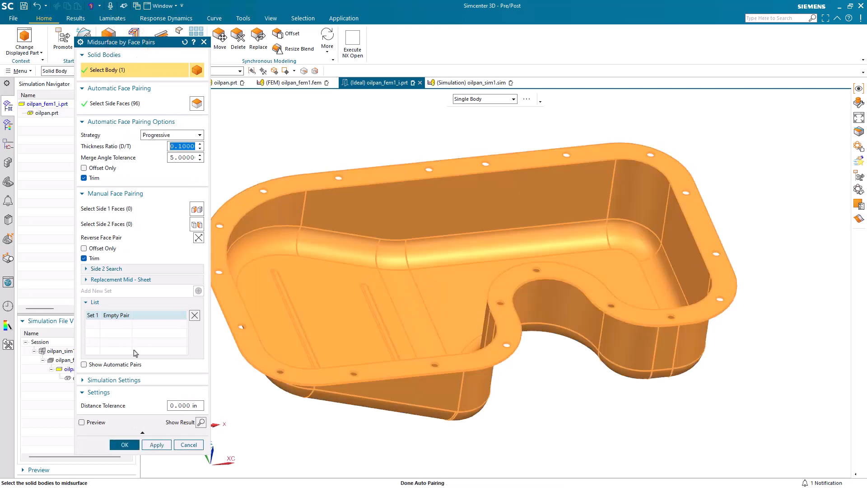
pyautogui.click(108, 365)
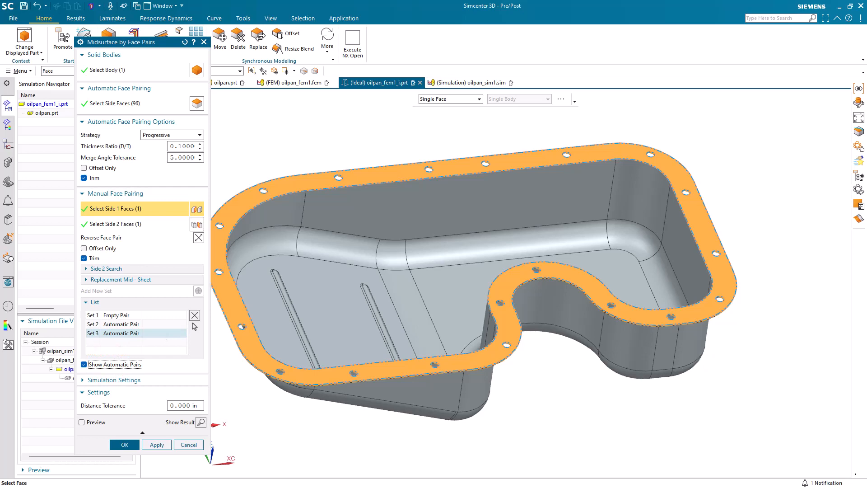
pyautogui.click(193, 317)
pyautogui.click(194, 317)
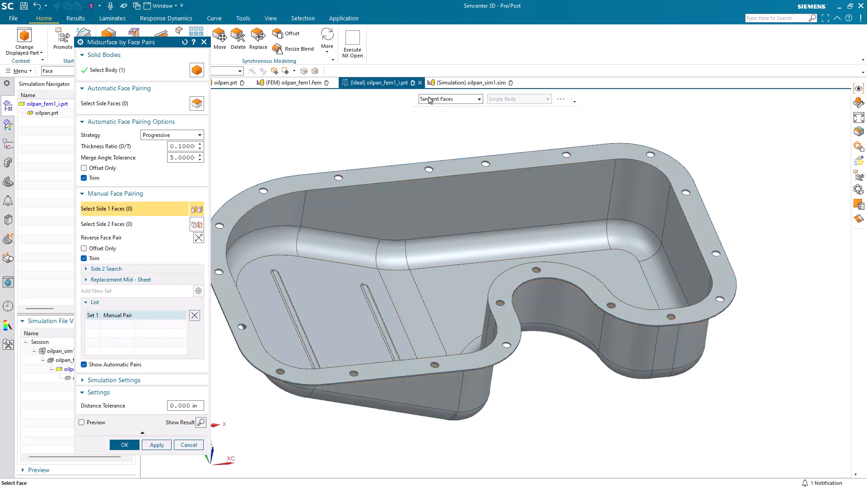
# Pair the inner faces and flange as Side 1 with the outer faces as Side 2 using Tangent Faces, create the midsurface, and display oilpan_fem1.
pyautogui.click(455, 99)
pyautogui.click(456, 101)
pyautogui.click(471, 289)
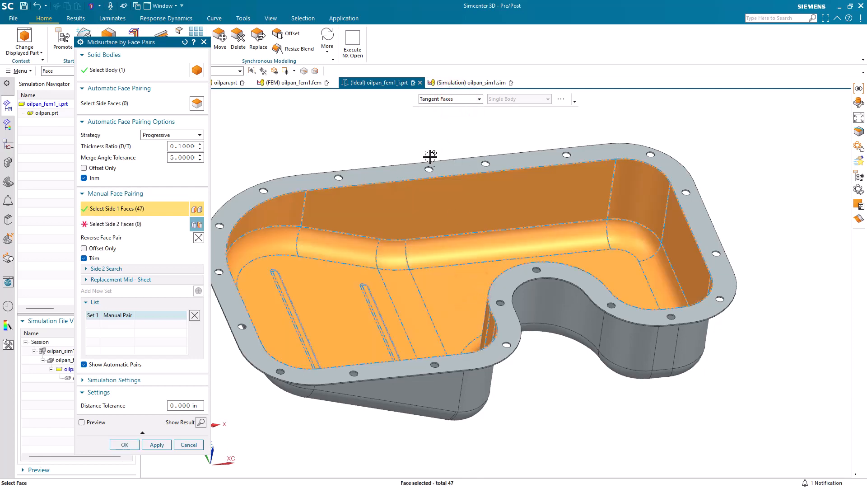
pyautogui.click(444, 166)
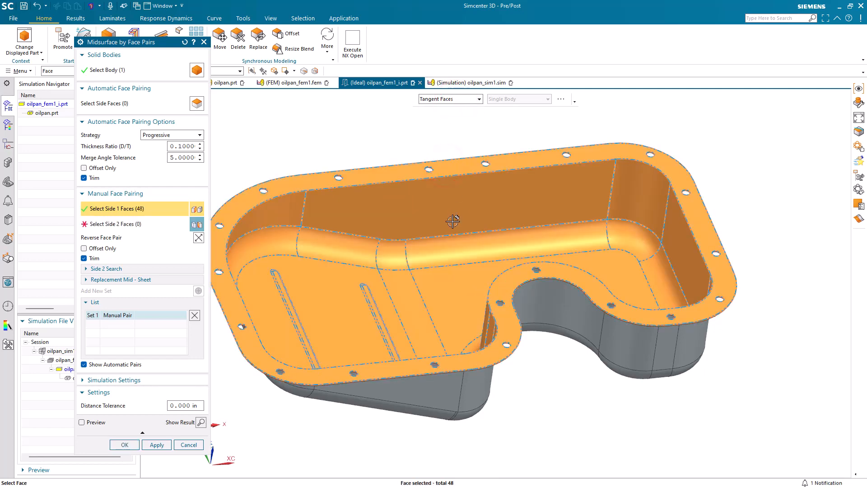
pyautogui.moveTo(453, 221); pyautogui.dragTo(453, 135, button='middle')
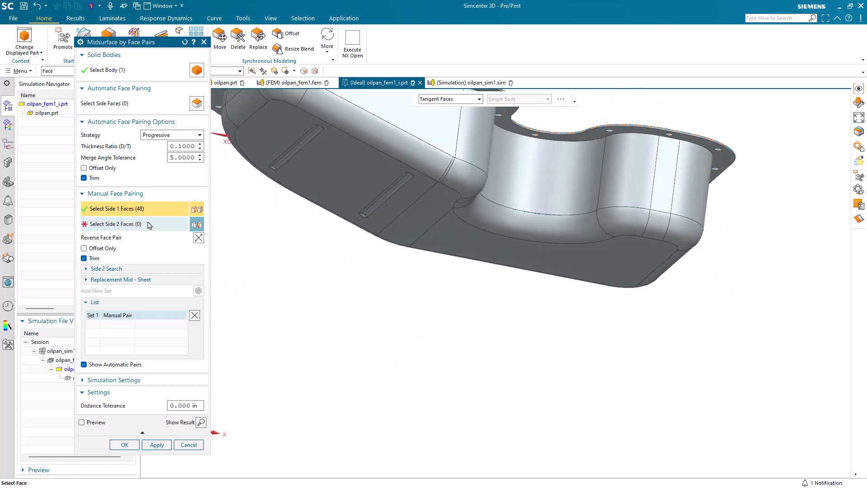
pyautogui.click(148, 224)
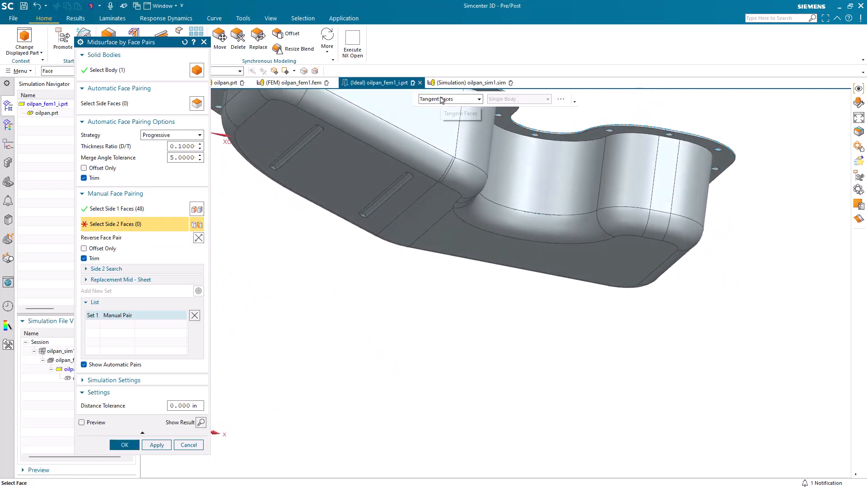
pyautogui.click(485, 242)
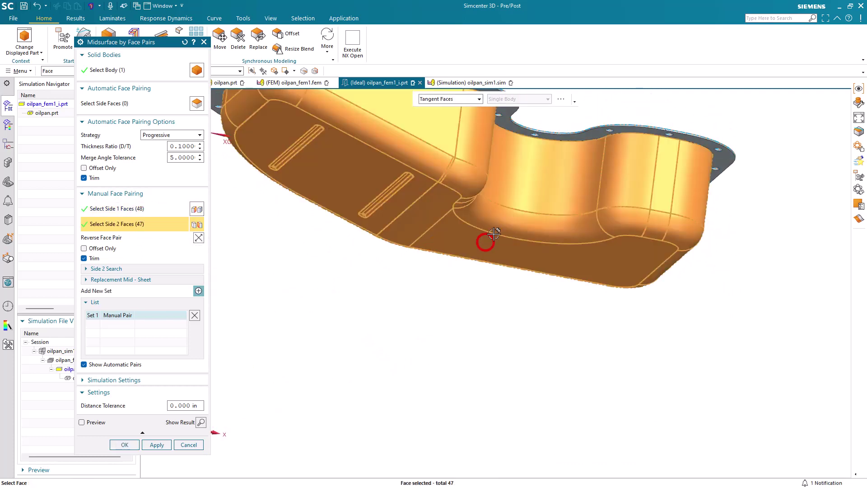
pyautogui.click(560, 139)
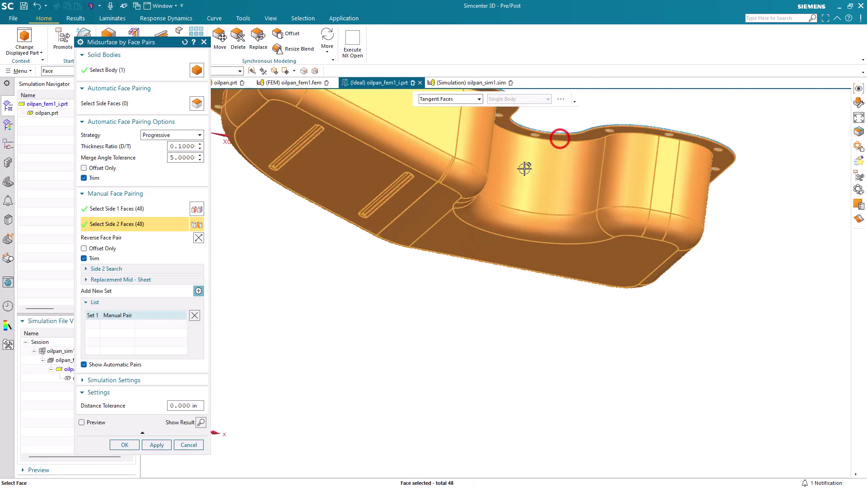
pyautogui.click(130, 444)
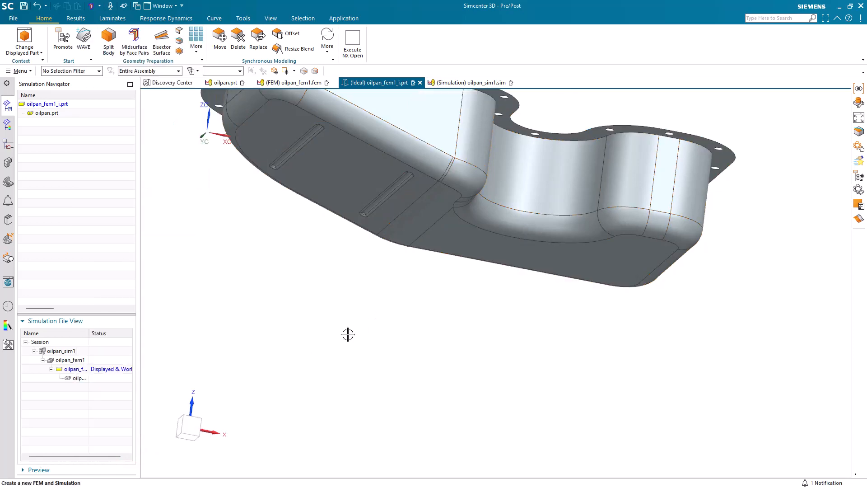
pyautogui.scroll(-1, 349, 366)
pyautogui.scroll(-1, 350, 384)
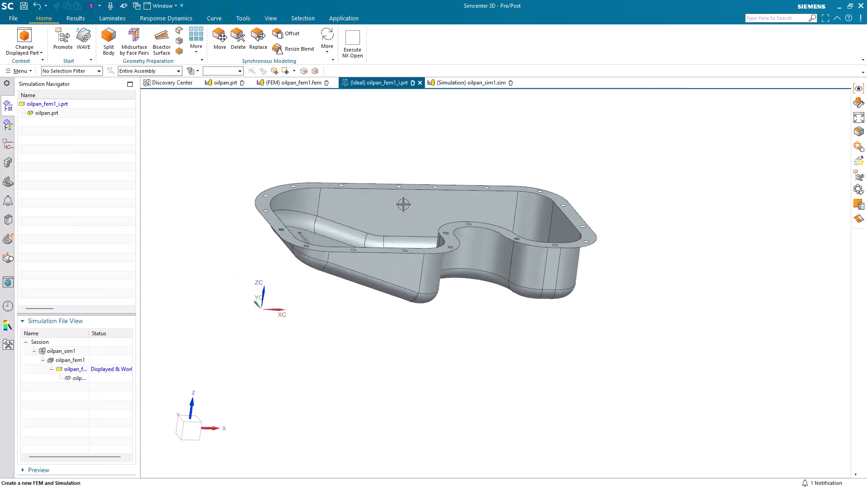
pyautogui.scroll(2, 403, 204)
pyautogui.doubleClick(73, 360)
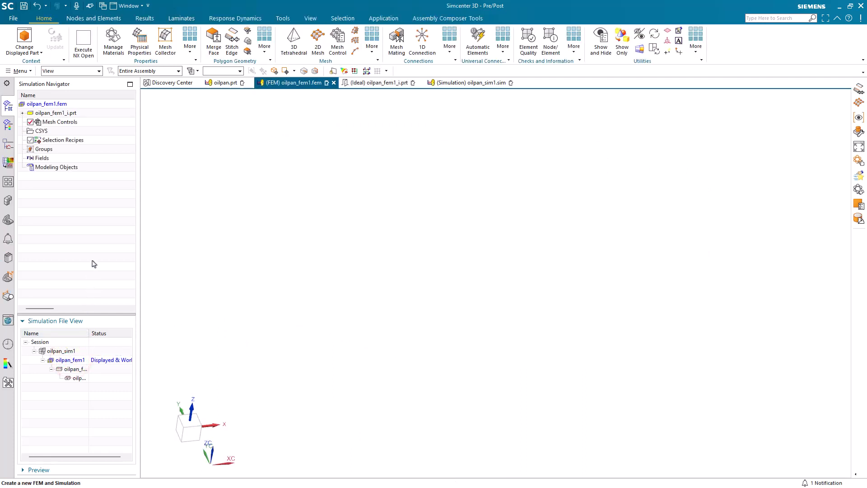
# Edit the FEM to use only the oil pan midsurface sheet body.
pyautogui.rightClick(58, 104)
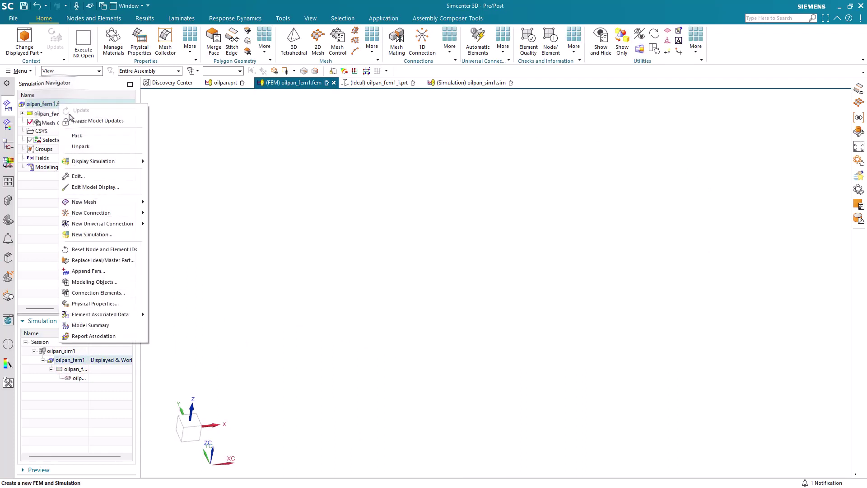
pyautogui.click(88, 174)
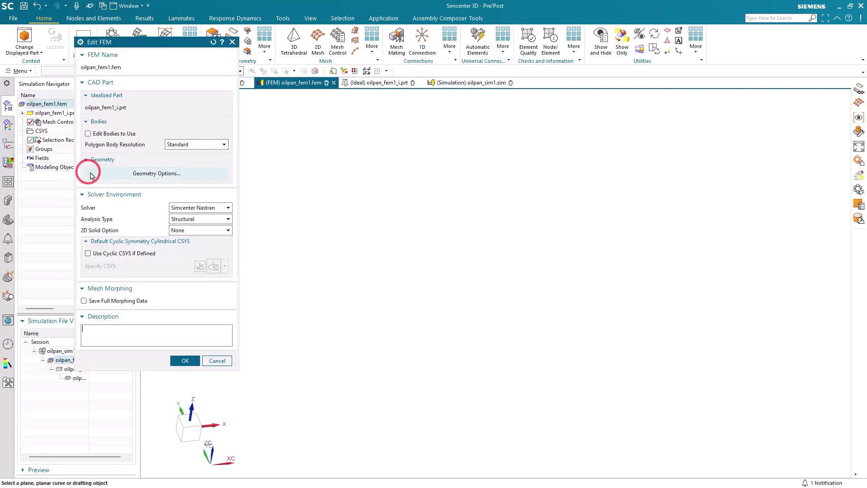
pyautogui.click(96, 135)
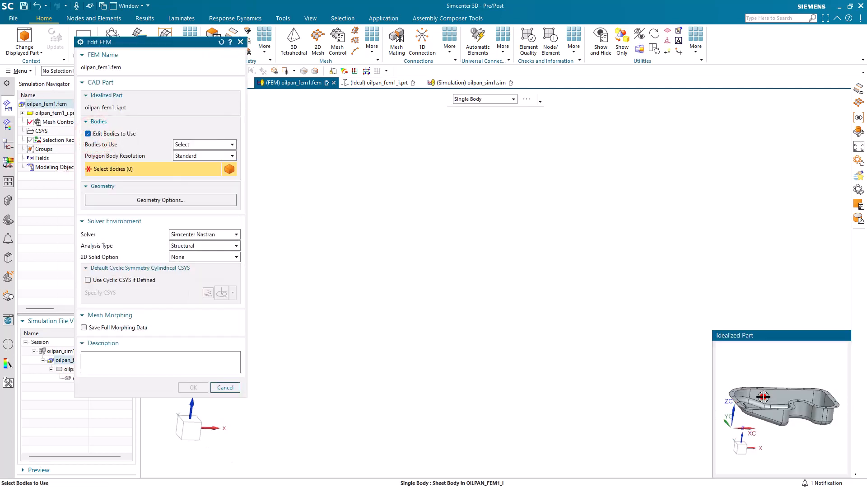
pyautogui.click(762, 397)
pyautogui.click(195, 388)
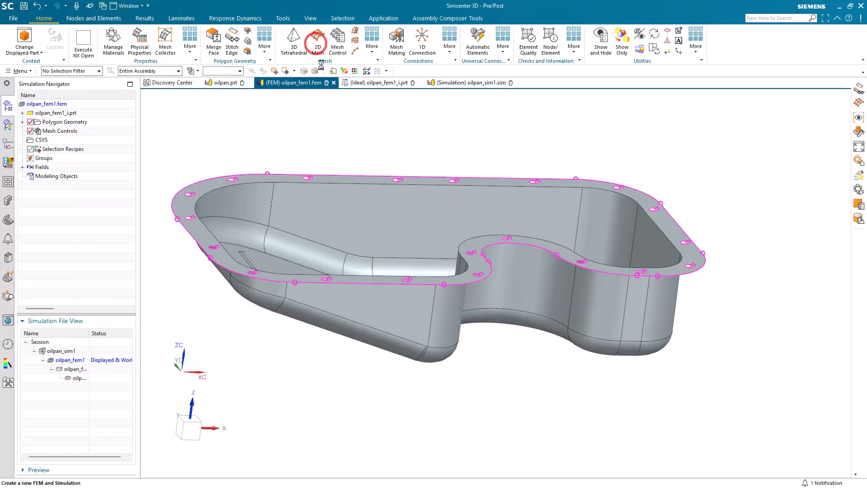
# Generate a CQUAD4 2D mesh of 0.2 in elements on the oil pan polygon body.
pyautogui.click(317, 43)
pyautogui.click(68, 72)
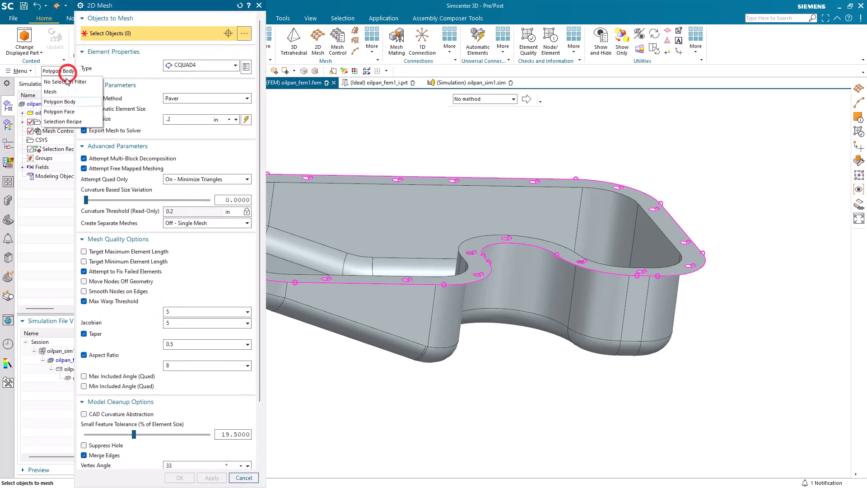
pyautogui.click(59, 102)
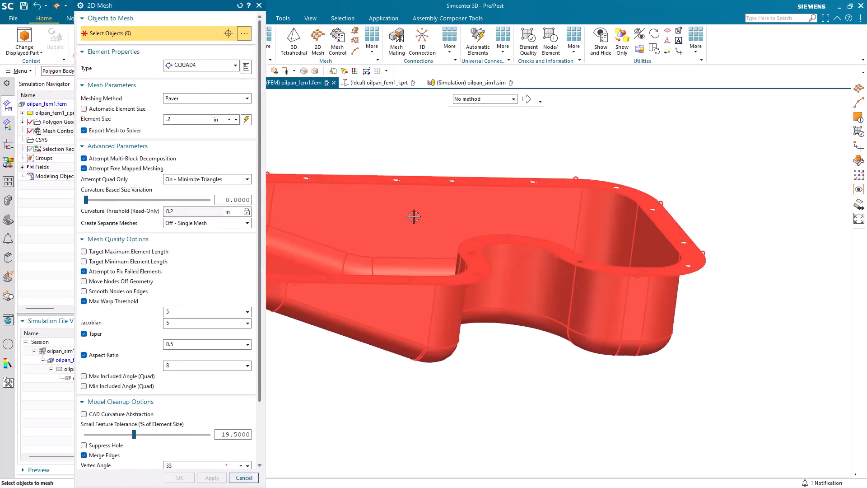
pyautogui.click(413, 215)
pyautogui.moveTo(645, 333); pyautogui.dragTo(681, 320, button='middle')
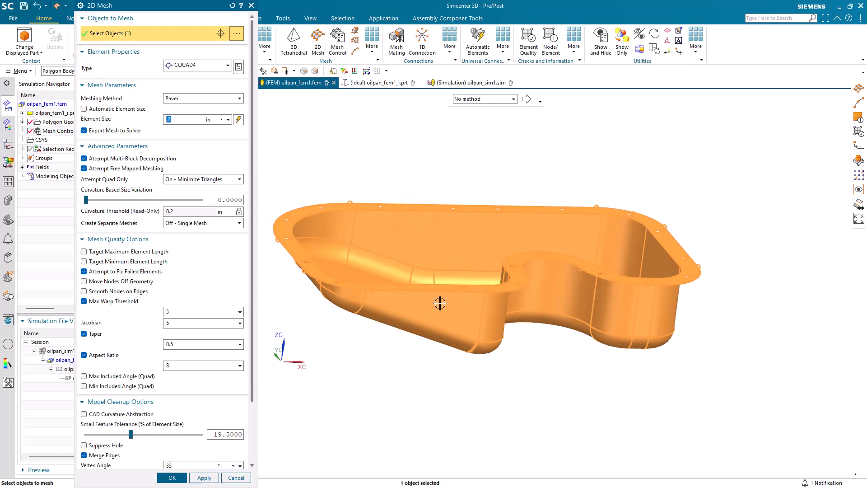
pyautogui.moveTo(251, 252); pyautogui.dragTo(251, 346)
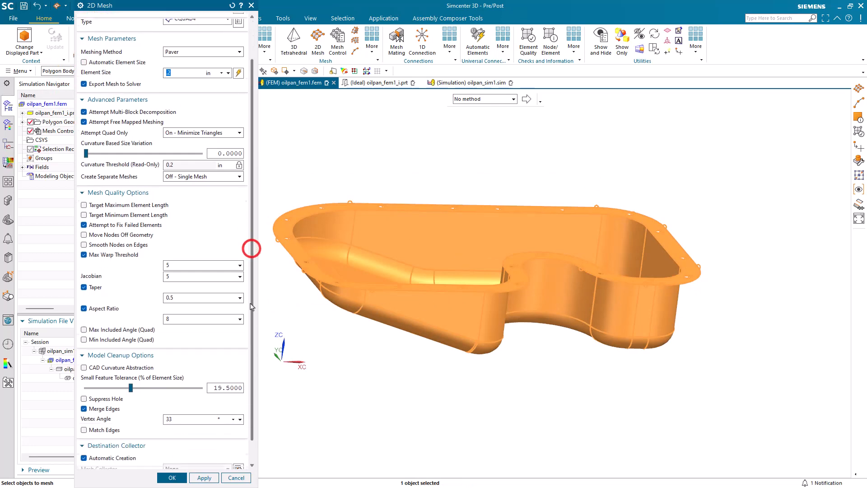
pyautogui.click(169, 478)
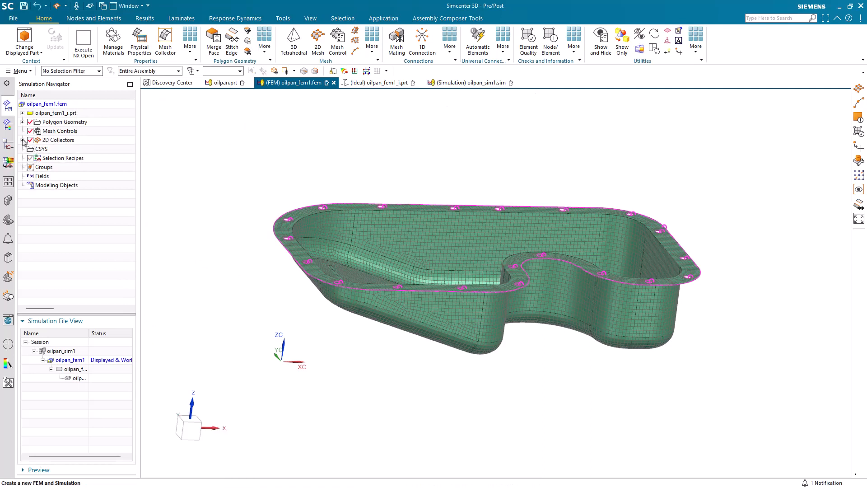
# Review the 2D collector's PSHELL physical property without changing it.
pyautogui.click(24, 141)
pyautogui.click(31, 149)
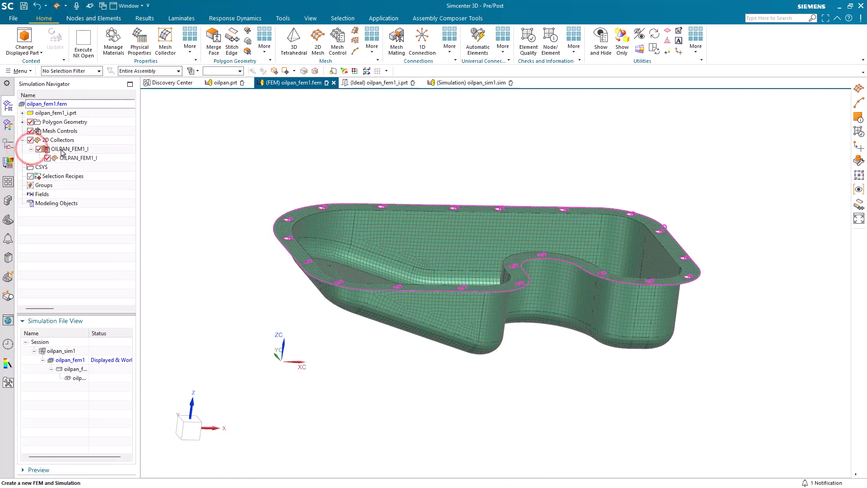
pyautogui.rightClick(61, 150)
pyautogui.click(85, 170)
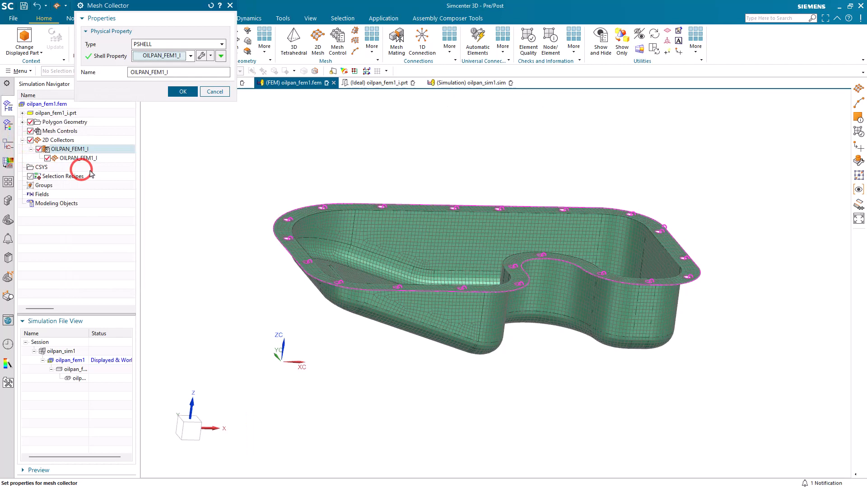
pyautogui.click(203, 56)
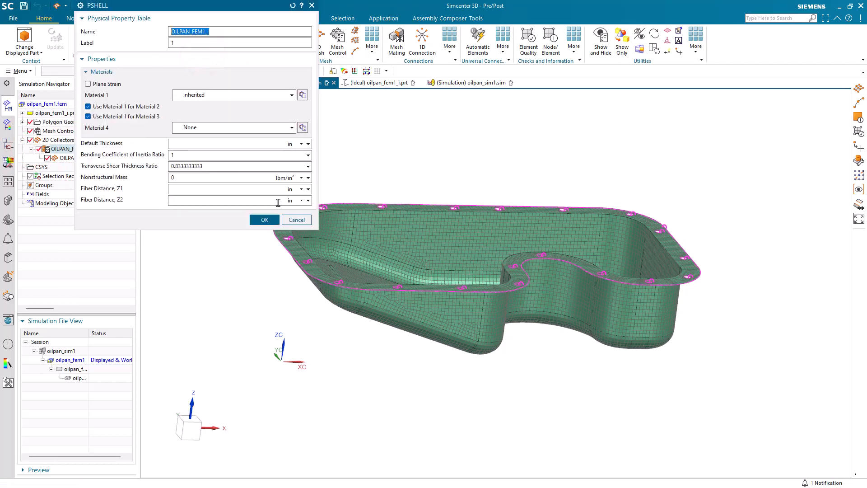
pyautogui.click(289, 220)
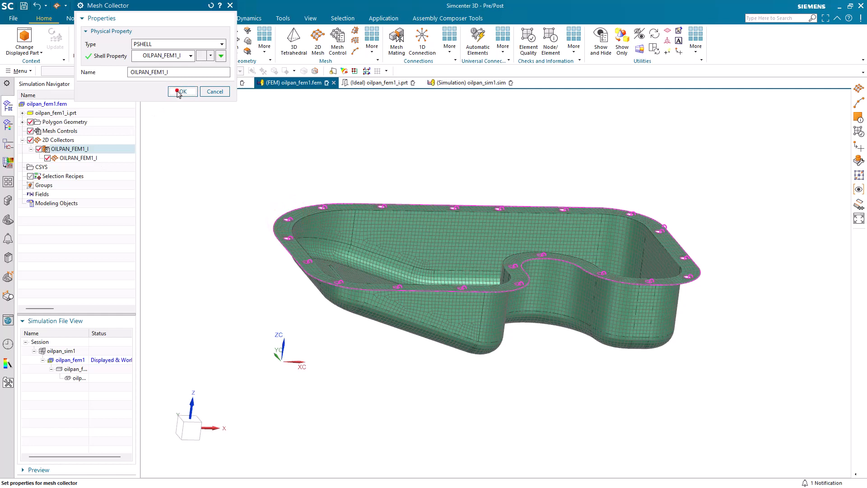
pyautogui.click(178, 92)
# Set the mesh's thickness evaluation type to Average Feature Thickness in Mesh Associated Data.
pyautogui.rightClick(68, 158)
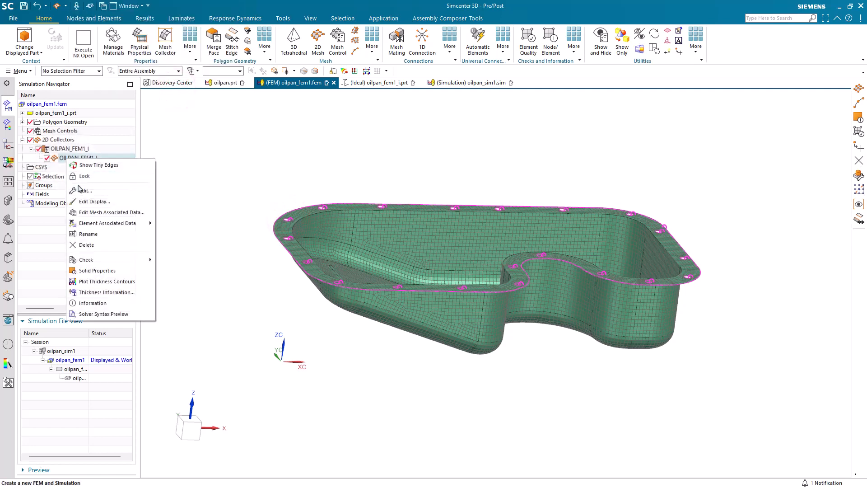
pyautogui.click(92, 212)
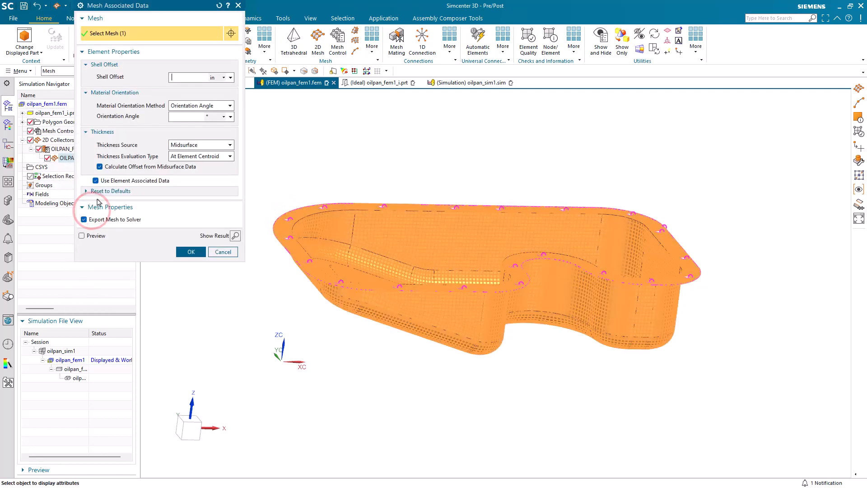
pyautogui.click(197, 156)
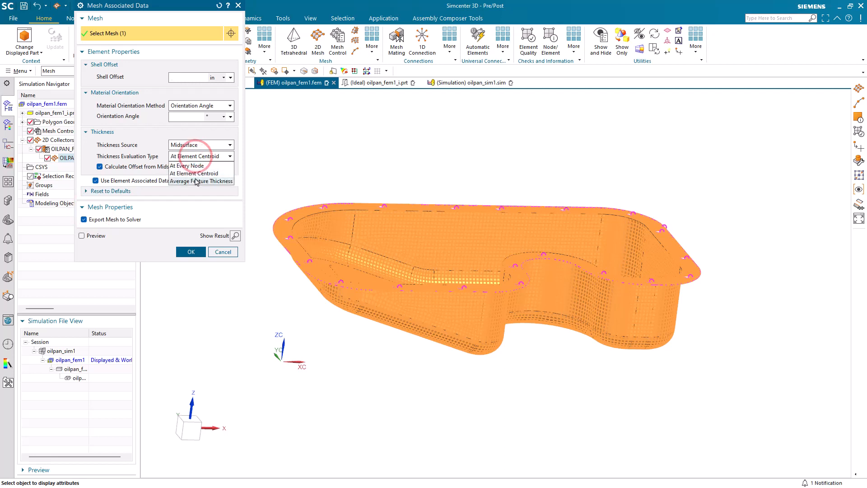
pyautogui.click(195, 180)
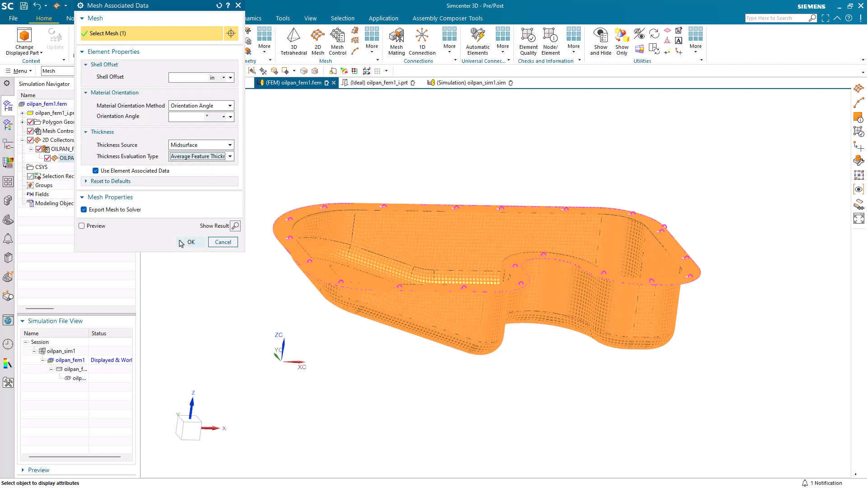
pyautogui.click(180, 241)
pyautogui.rightClick(78, 158)
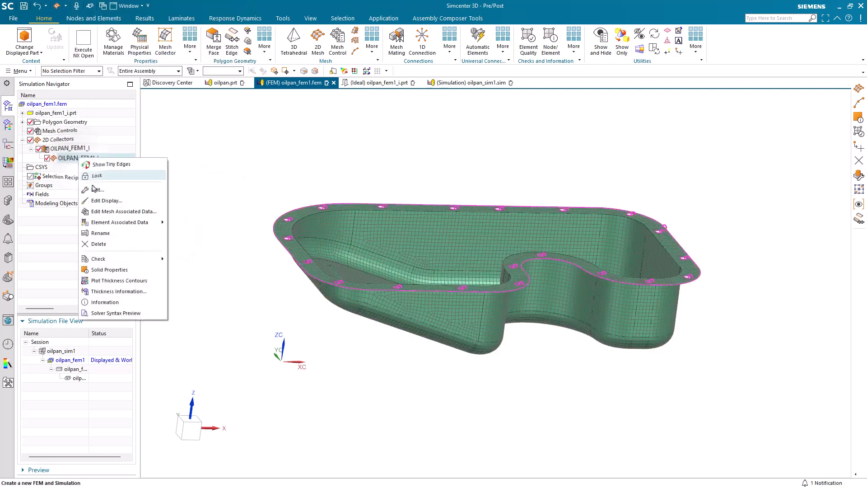
pyautogui.click(113, 281)
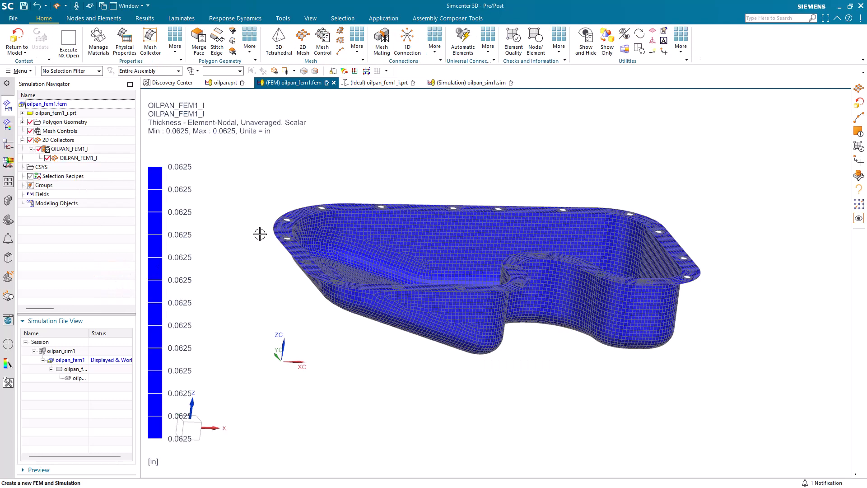
pyautogui.moveTo(260, 234); pyautogui.dragTo(263, 250, button='middle')
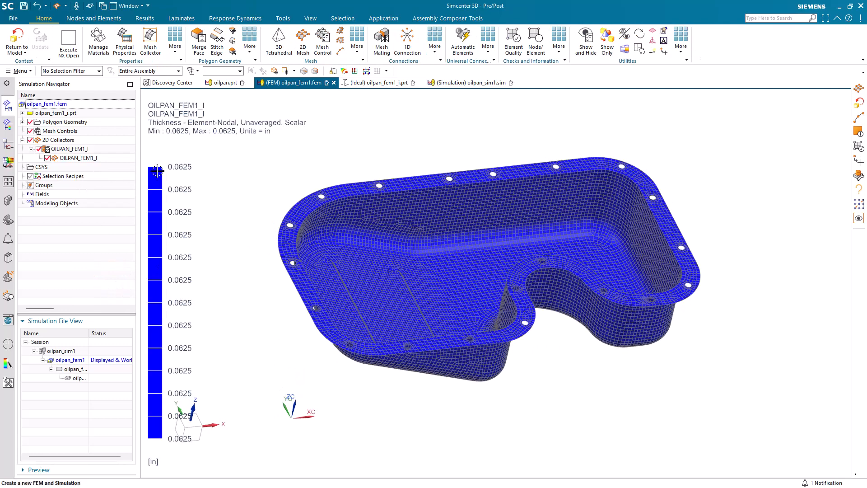
pyautogui.click(15, 41)
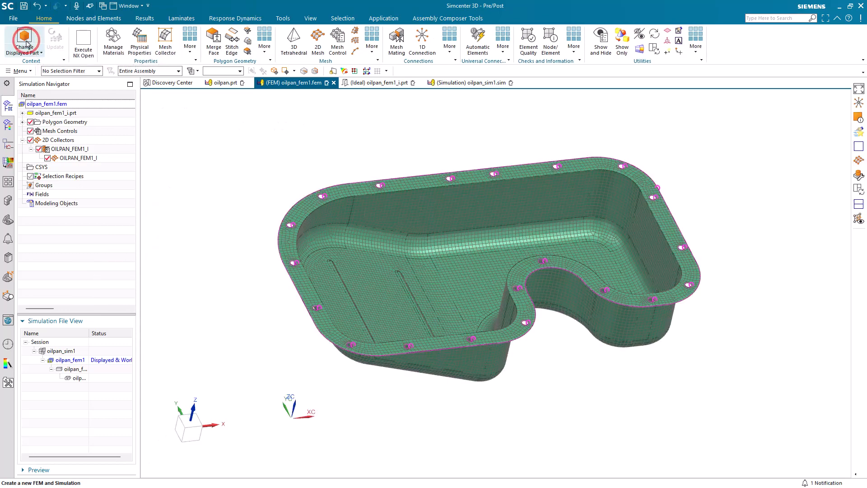
pyautogui.rightClick(78, 158)
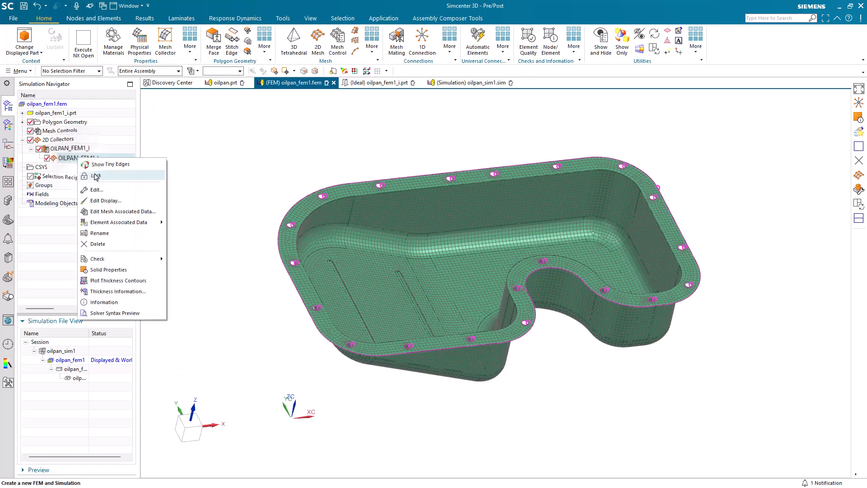
pyautogui.moveTo(97, 258)
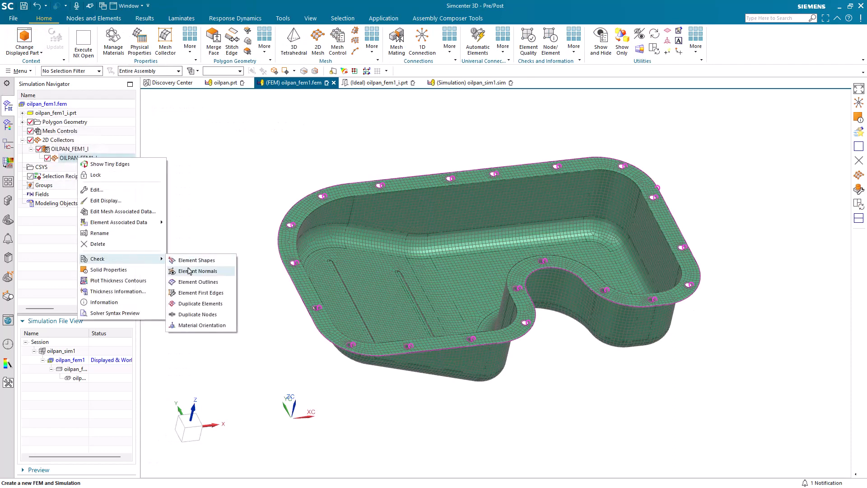
pyautogui.click(187, 268)
pyautogui.click(89, 138)
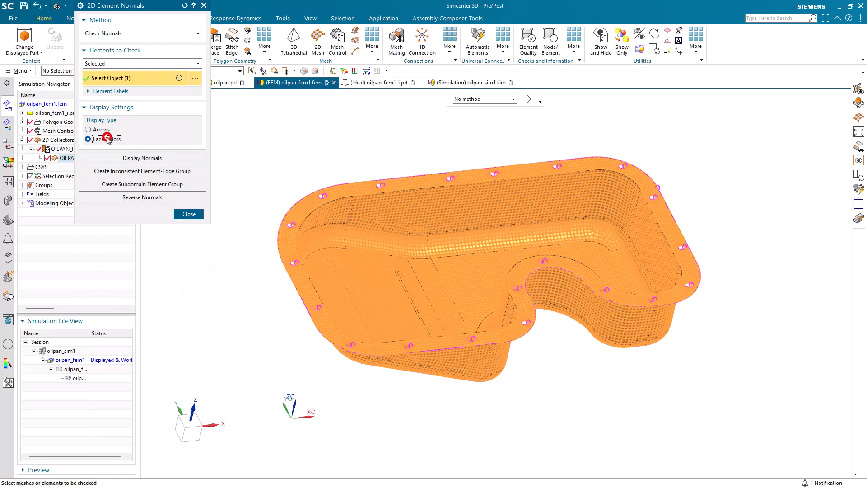
pyautogui.moveTo(349, 174)
pyautogui.mouseDown(button='middle')
pyautogui.moveTo(334, 151)
pyautogui.moveTo(344, 187)
pyautogui.mouseUp(button='middle')
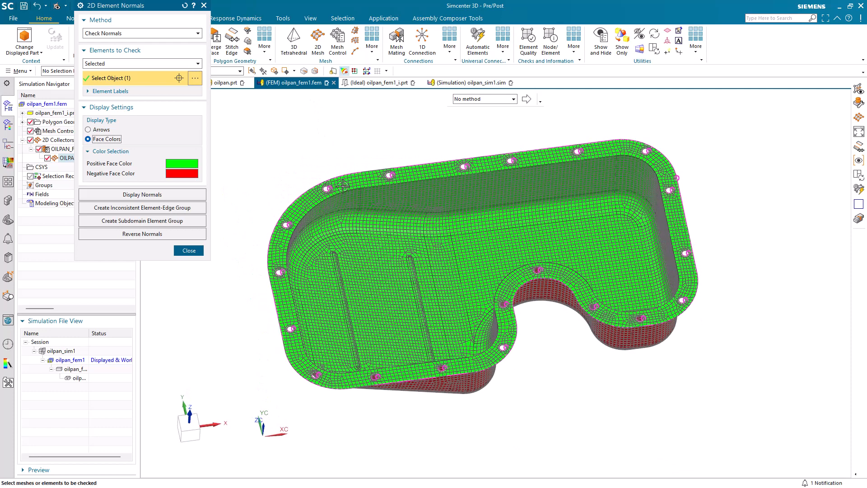
pyautogui.click(196, 251)
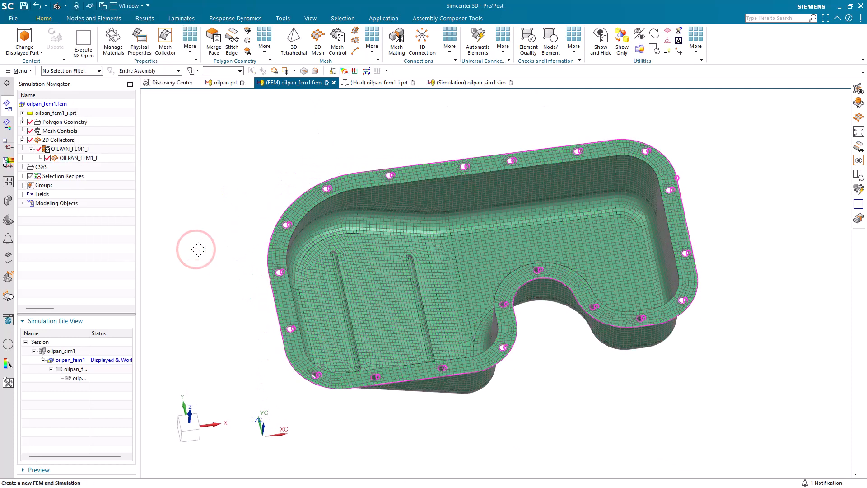
# Display oilpan_sim1, select the statics subcase and start a Fixed Constraint.
pyautogui.doubleClick(60, 352)
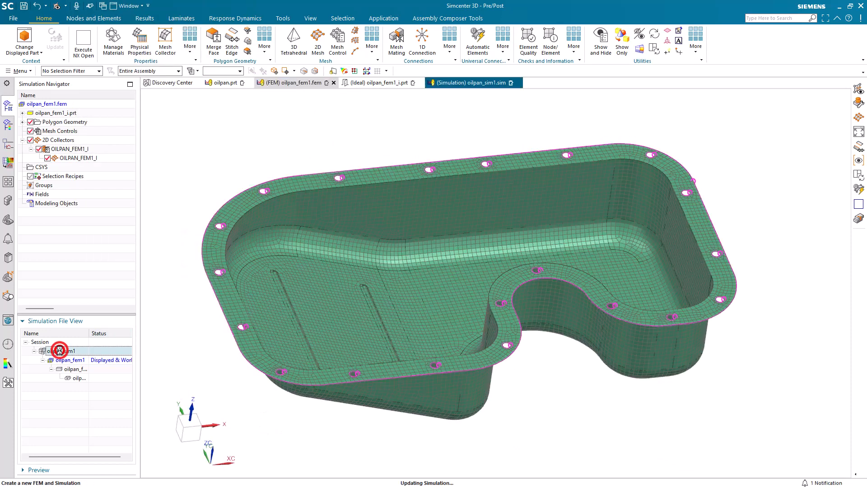
pyautogui.click(72, 249)
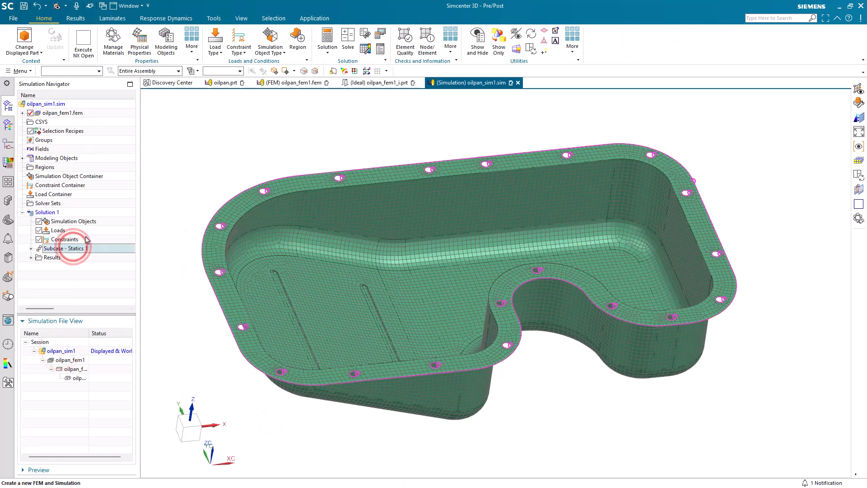
pyautogui.click(239, 44)
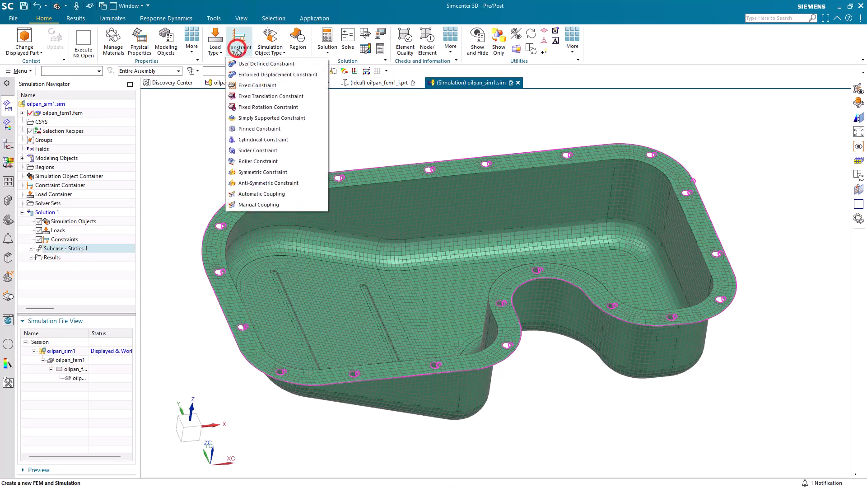
pyautogui.click(254, 86)
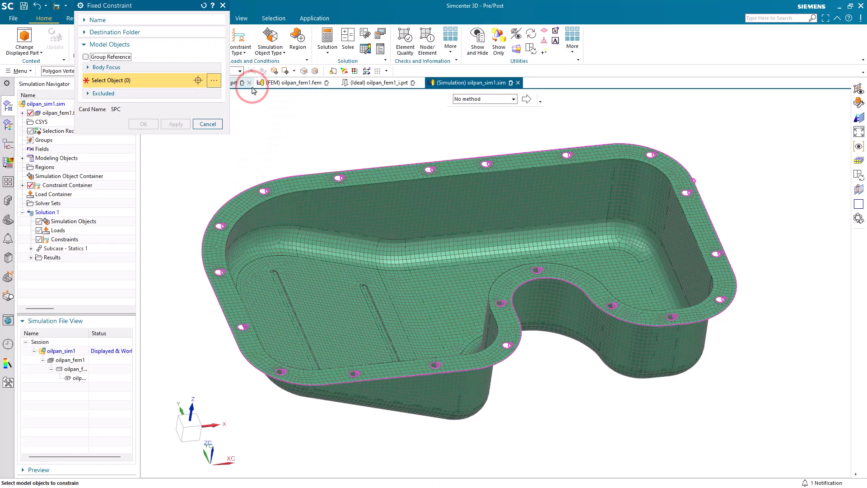
pyautogui.moveTo(166, 11); pyautogui.dragTo(158, 113)
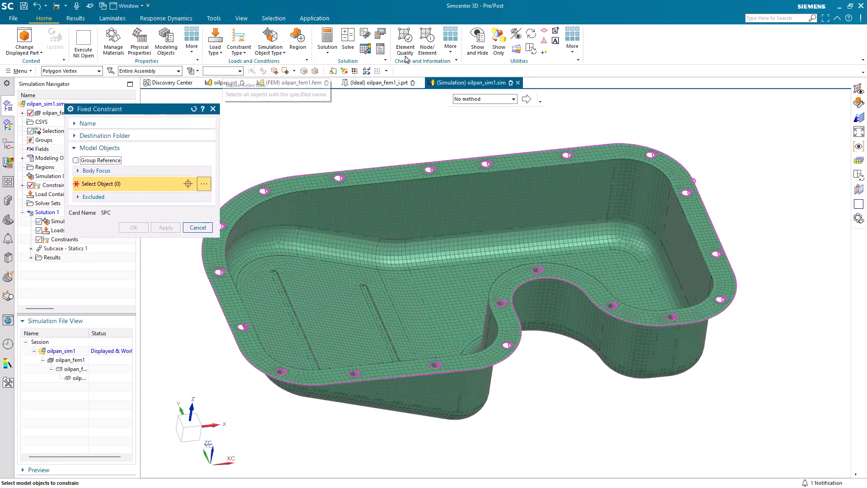
# Select the 20 bolt-hole polygon edges by the name HOLES and apply the fixed constraint.
pyautogui.click(863, 73)
pyautogui.moveTo(813, 106)
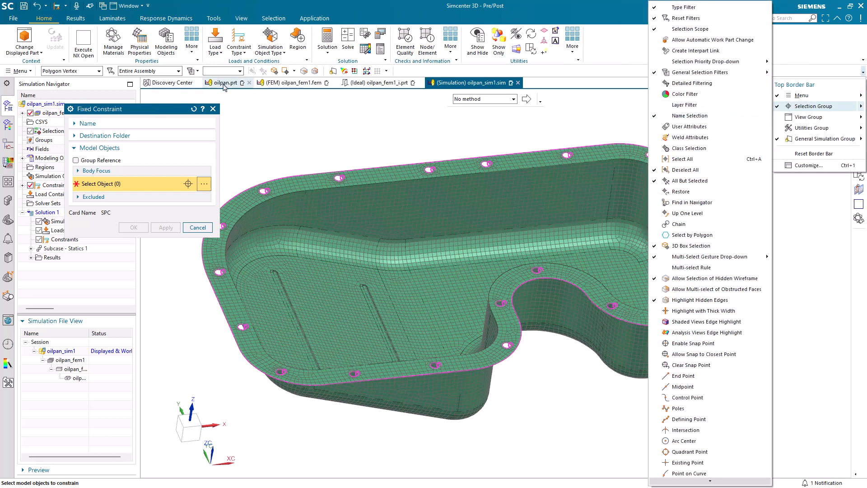
pyautogui.click(219, 71)
pyautogui.write('holes')
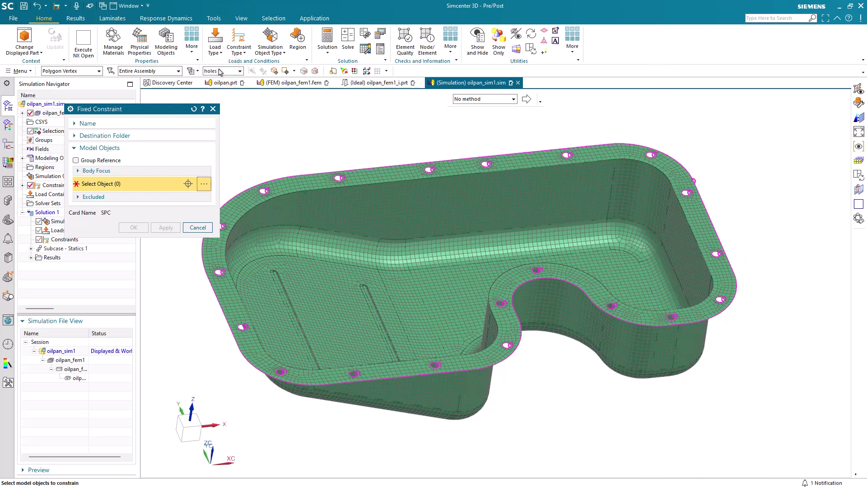
pyautogui.press('Return')
pyautogui.click(89, 72)
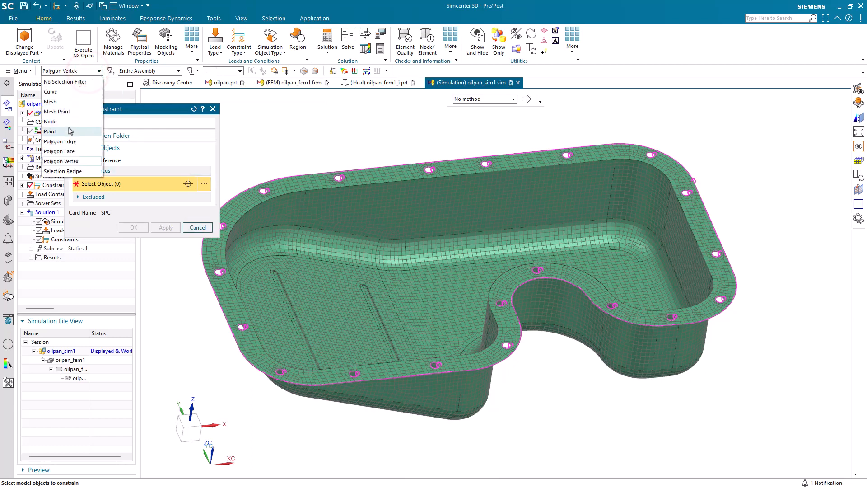
pyautogui.click(61, 141)
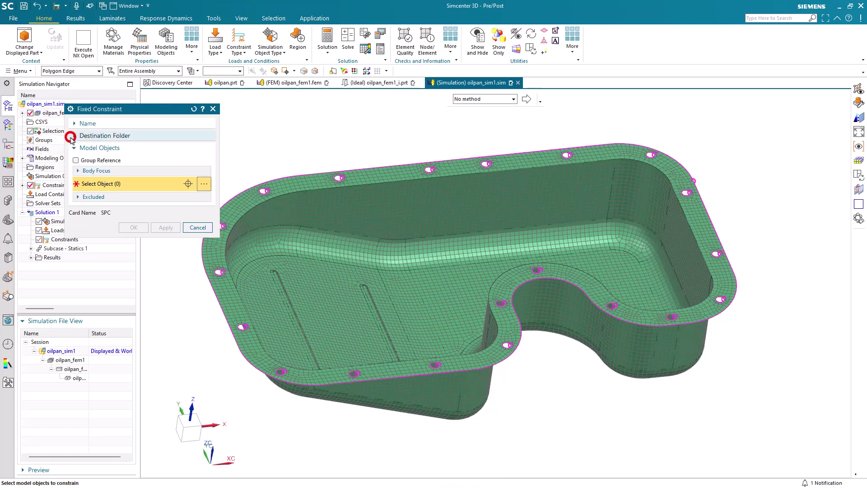
pyautogui.click(219, 71)
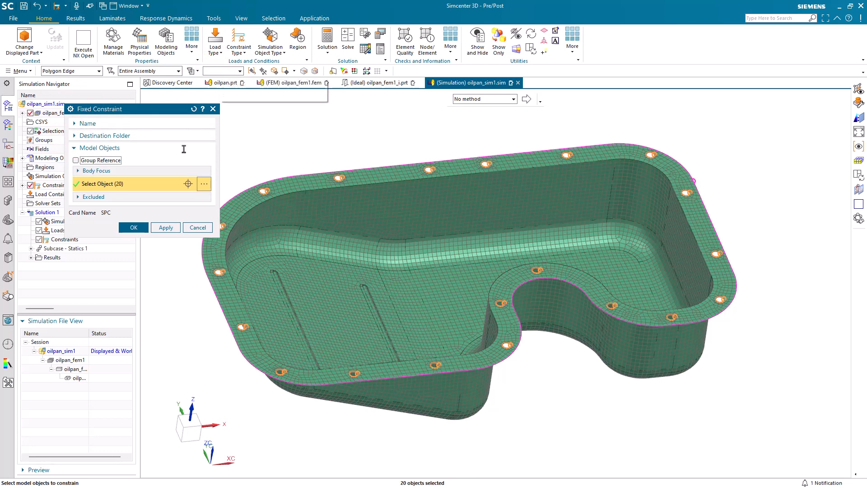
pyautogui.click(141, 226)
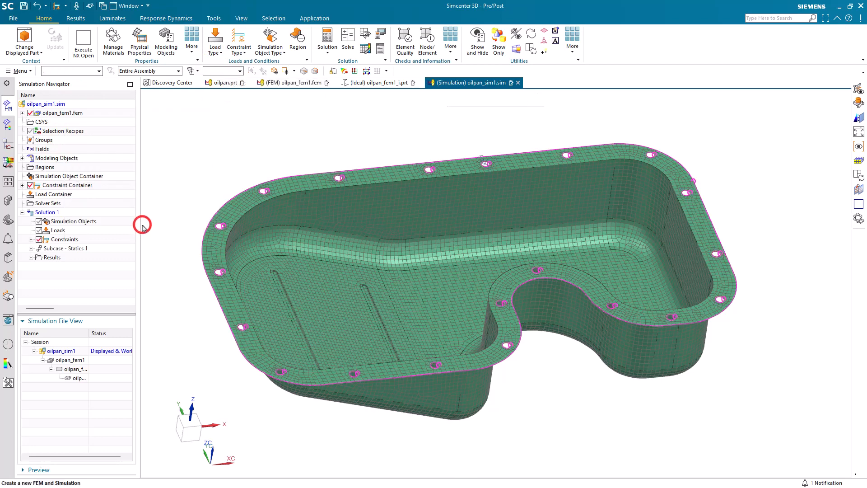
# Start a Hydrostatic Pressure load and select the pan's interior tangent faces.
pyautogui.click(31, 238)
pyautogui.click(65, 249)
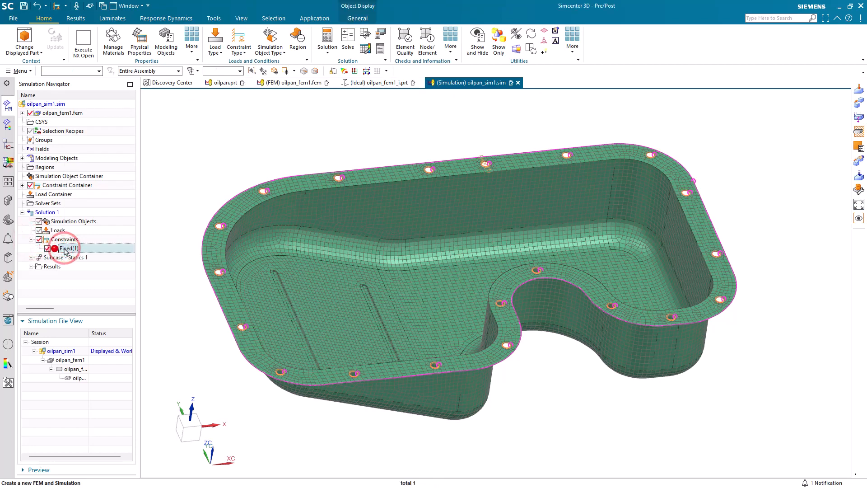
pyautogui.press('Escape')
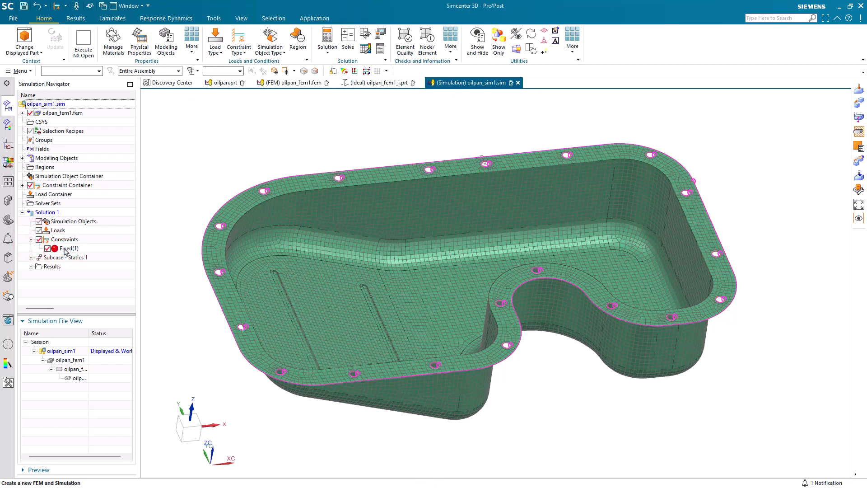
pyautogui.click(215, 47)
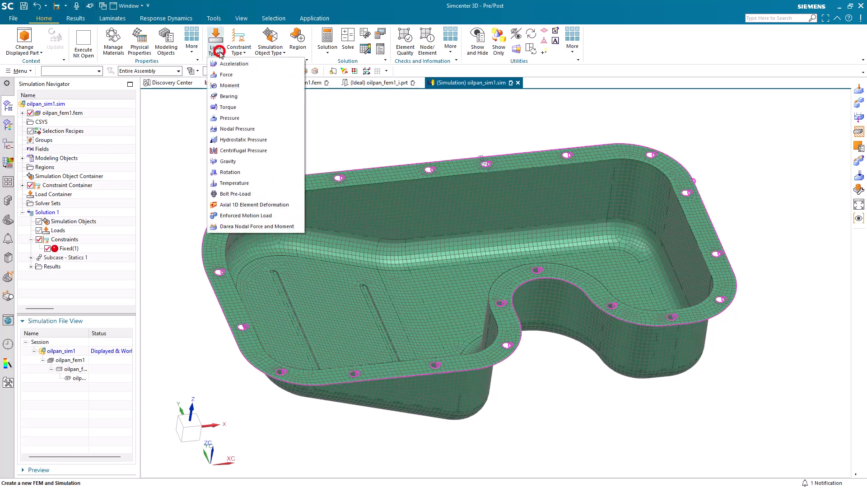
pyautogui.click(234, 139)
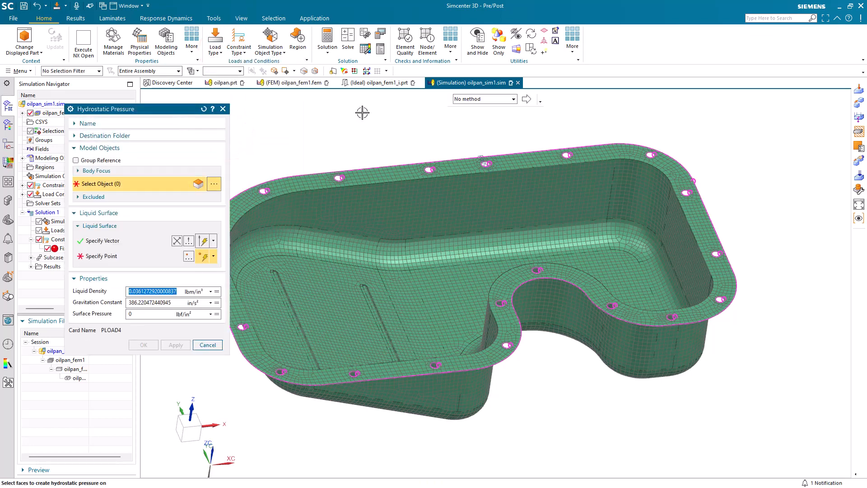
pyautogui.click(467, 100)
pyautogui.click(467, 118)
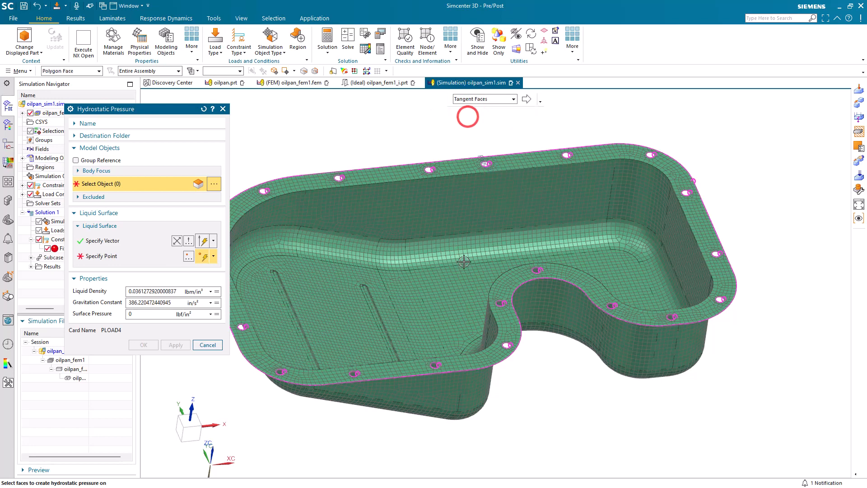
pyautogui.click(464, 276)
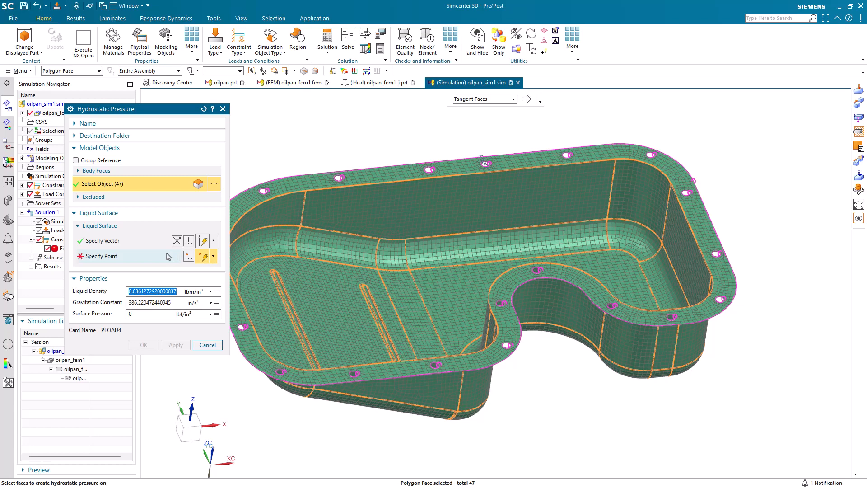
# Set liquid surface along ZC at the rim, density 850 kg/m³, gravity 1 g₀, and create the load.
pyautogui.click(212, 243)
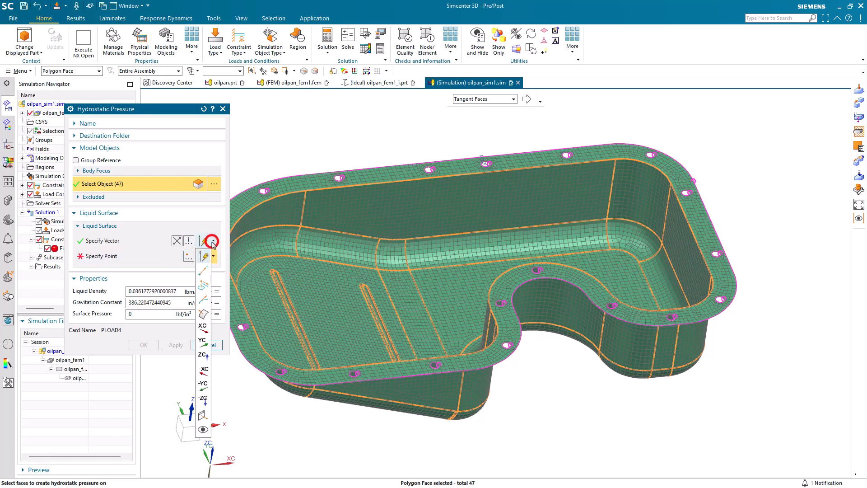
pyautogui.click(202, 353)
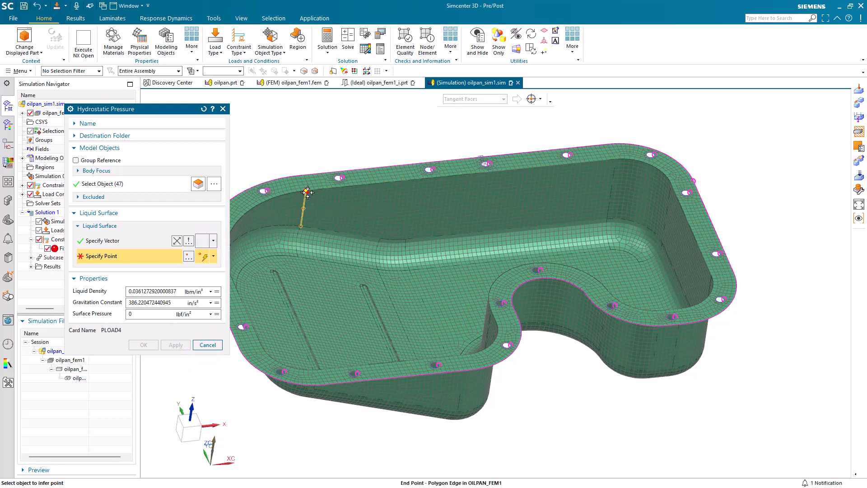
pyautogui.click(307, 192)
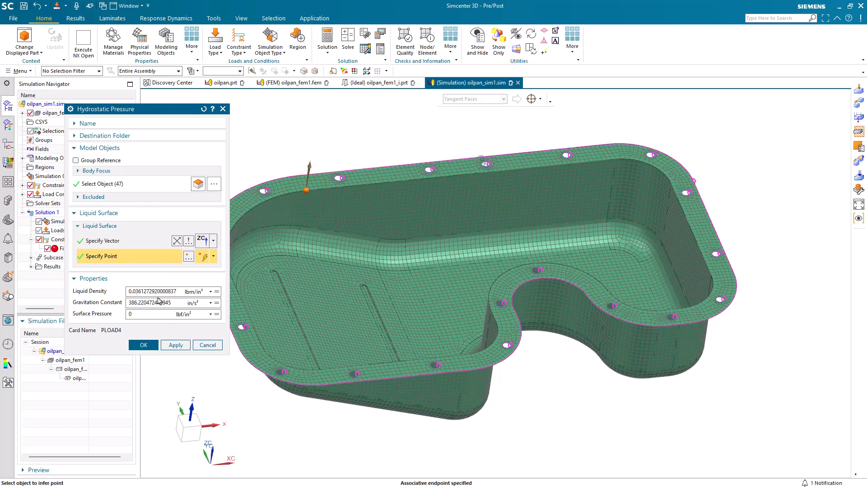
pyautogui.click(209, 292)
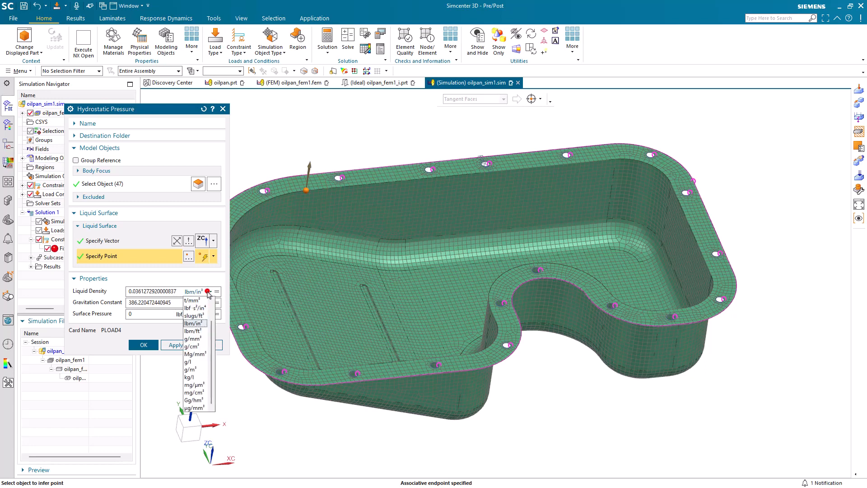
pyautogui.moveTo(212, 329); pyautogui.dragTo(204, 305)
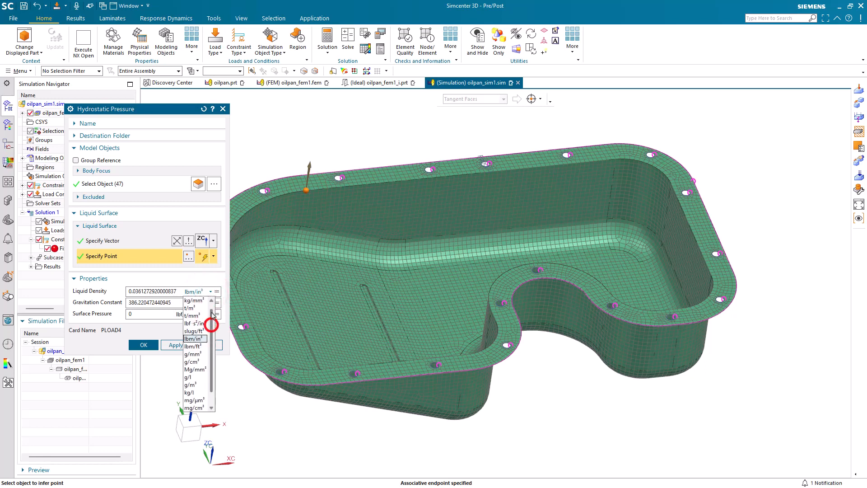
pyautogui.click(202, 301)
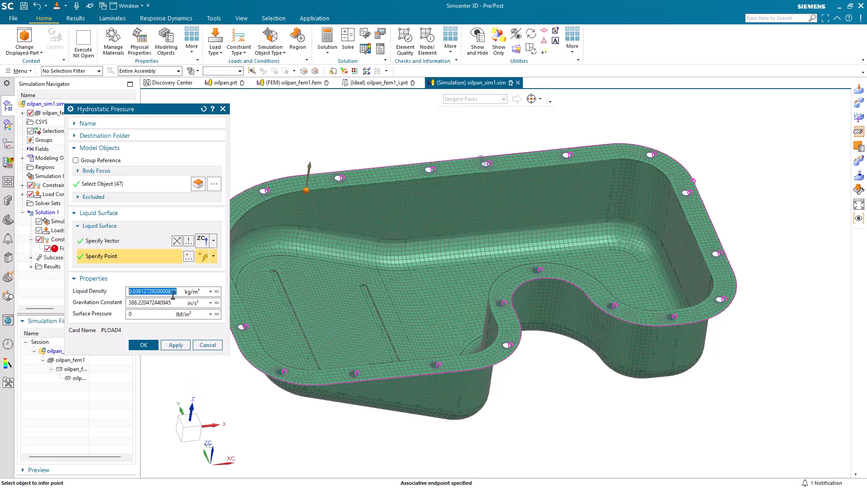
pyautogui.write('850')
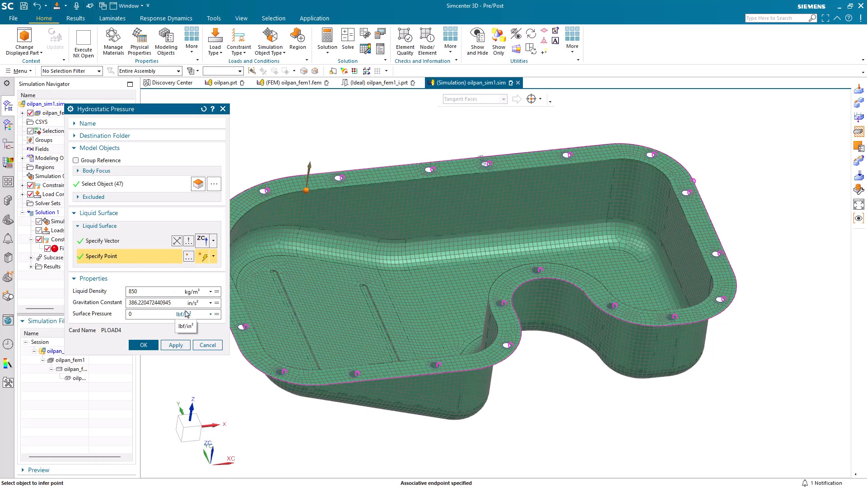
pyautogui.click(203, 303)
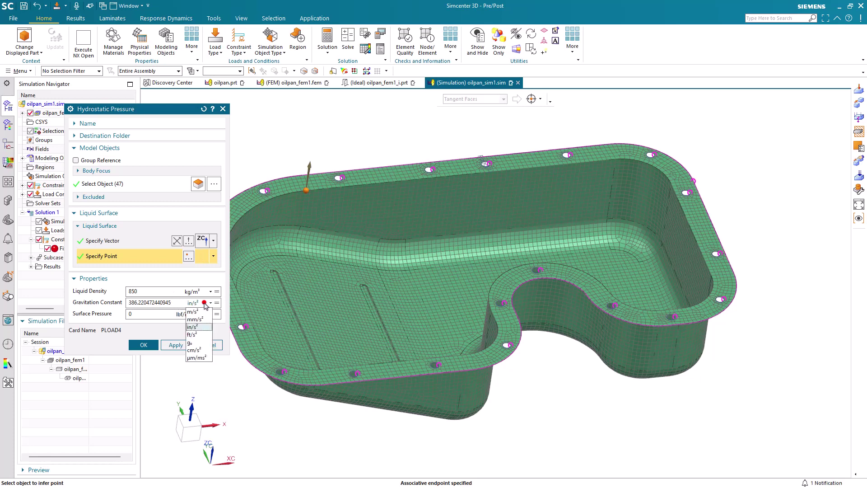
pyautogui.click(196, 343)
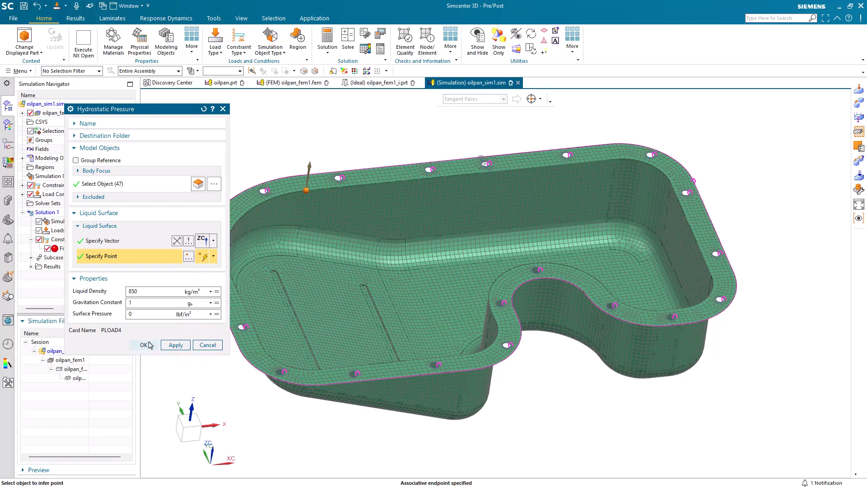
pyautogui.click(145, 344)
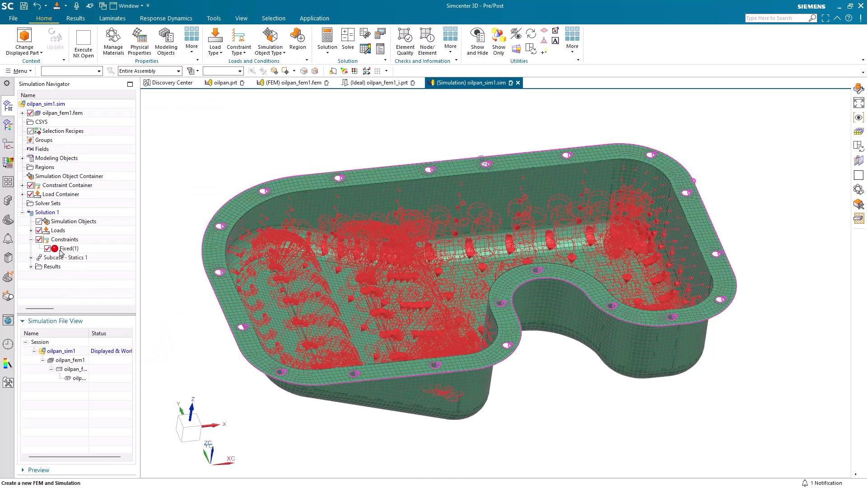
pyautogui.click(31, 257)
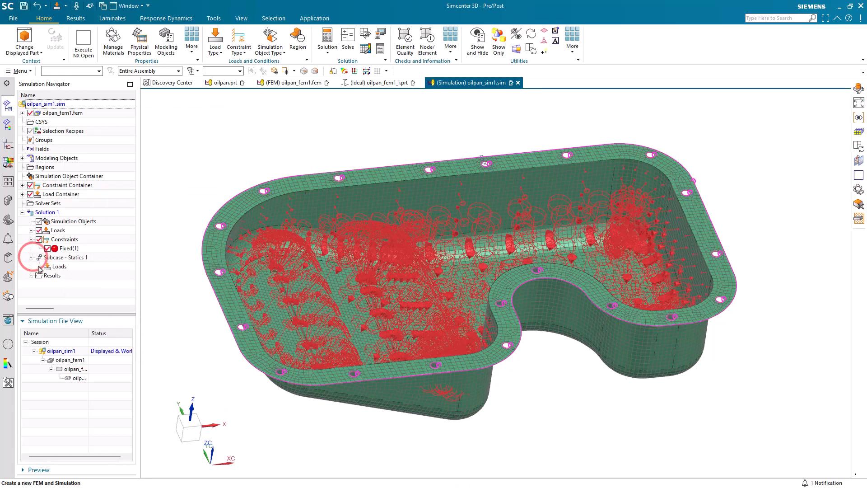
pyautogui.click(30, 231)
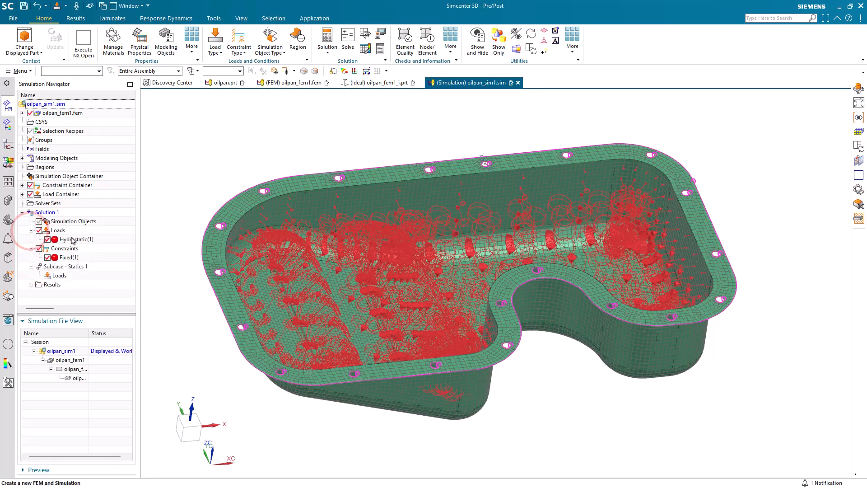
pyautogui.rightClick(71, 241)
pyautogui.click(102, 291)
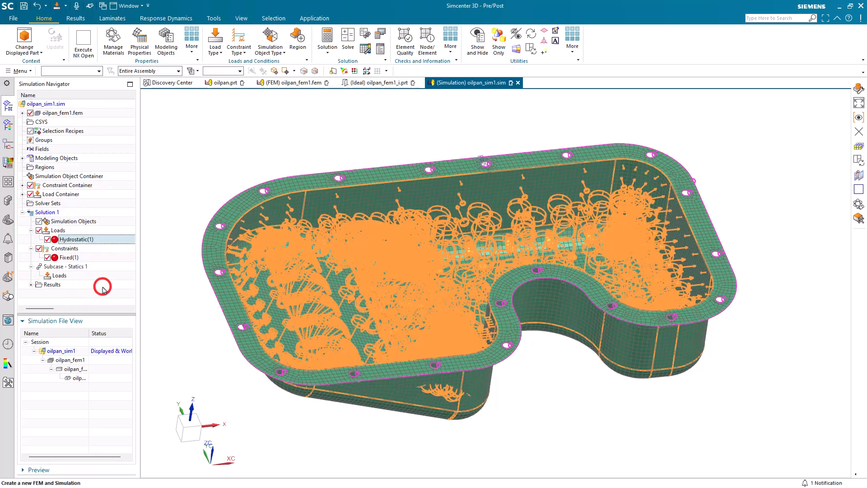
pyautogui.moveTo(348, 300)
pyautogui.mouseDown(button='middle')
pyautogui.moveTo(393, 327)
pyautogui.moveTo(373, 304)
pyautogui.moveTo(365, 307)
pyautogui.mouseUp(button='middle')
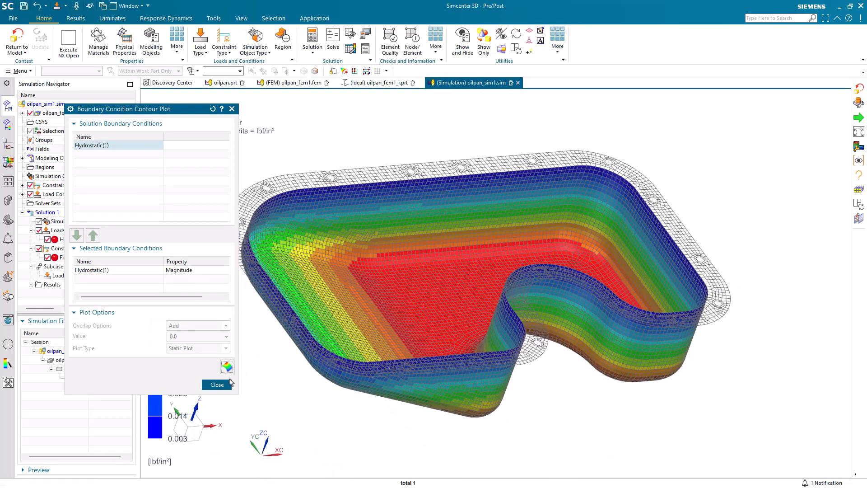
pyautogui.click(218, 385)
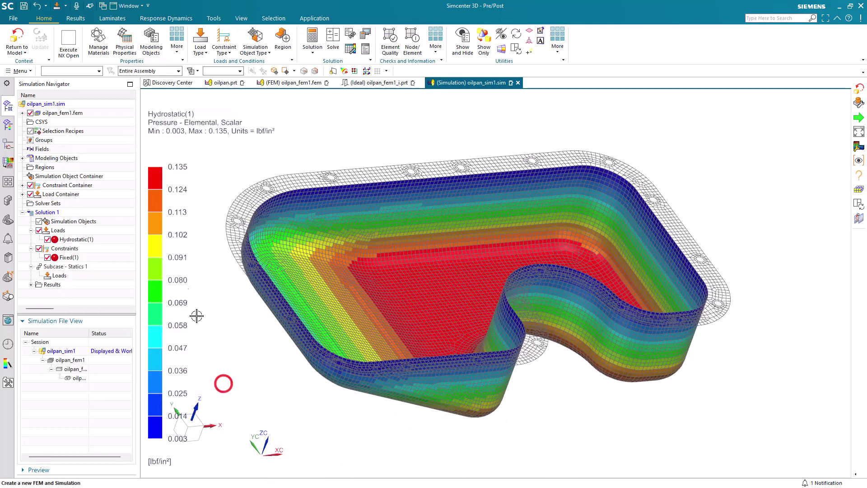
pyautogui.click(15, 34)
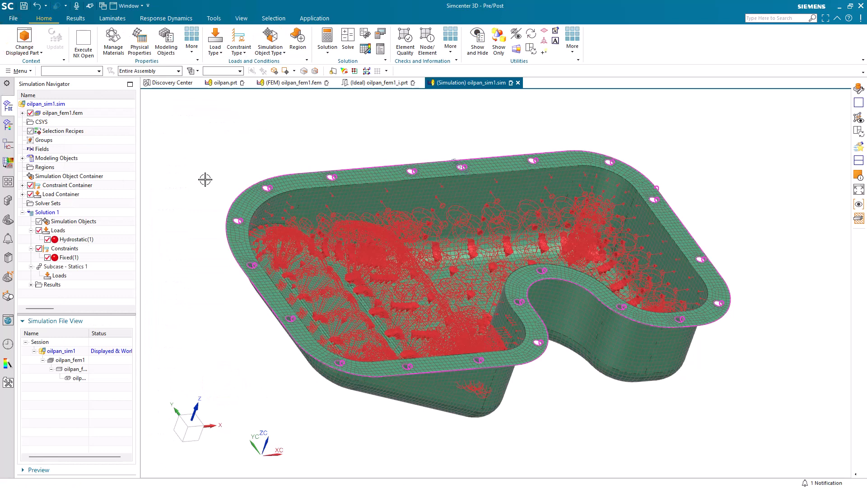
# Solve Solution 1 to run the Nastran linear statics analysis.
pyautogui.rightClick(51, 212)
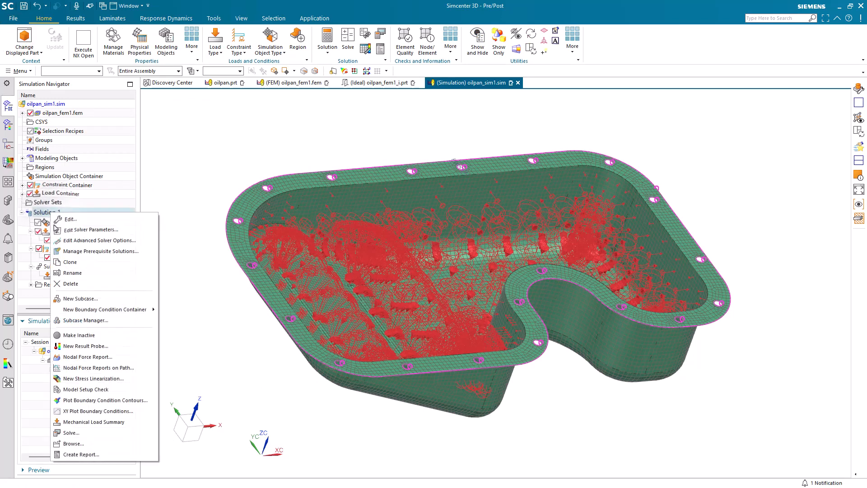
pyautogui.click(102, 432)
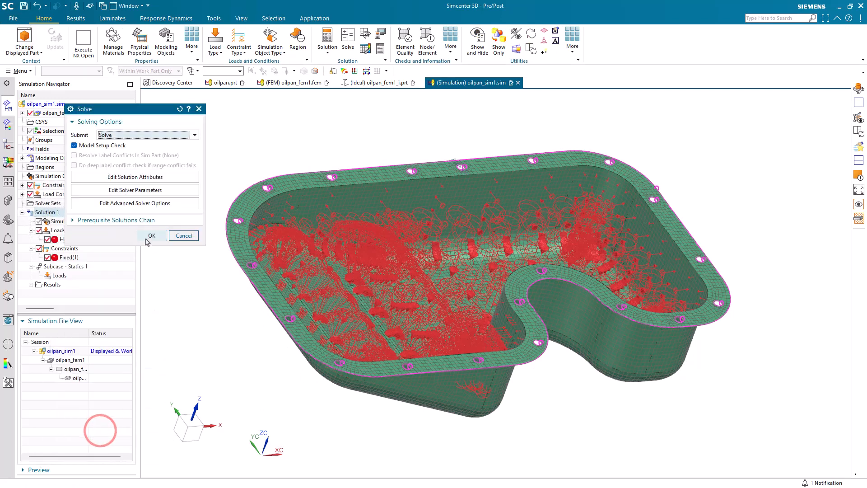
pyautogui.click(149, 235)
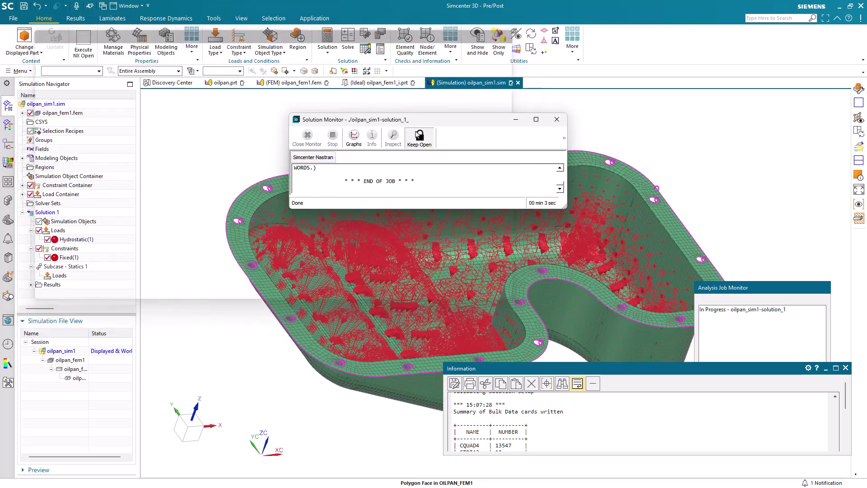
# Close the Solution Monitor, Information log and Analysis Job Monitor after completion.
pyautogui.click(423, 139)
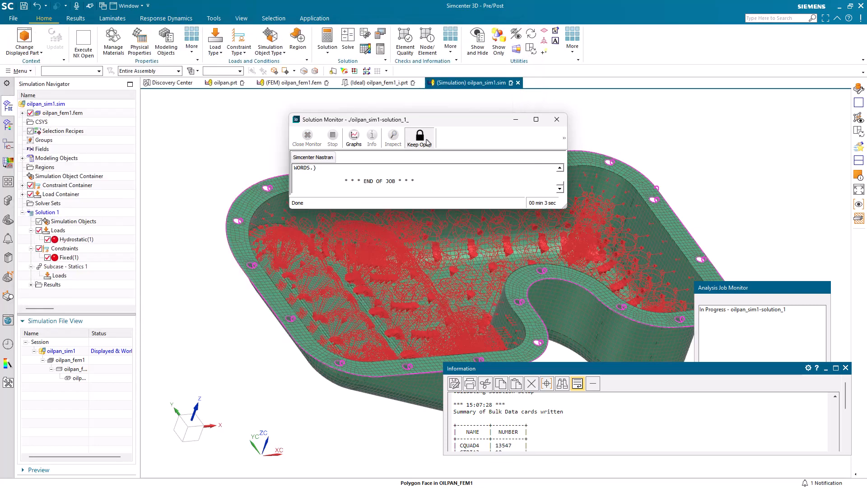
pyautogui.click(557, 120)
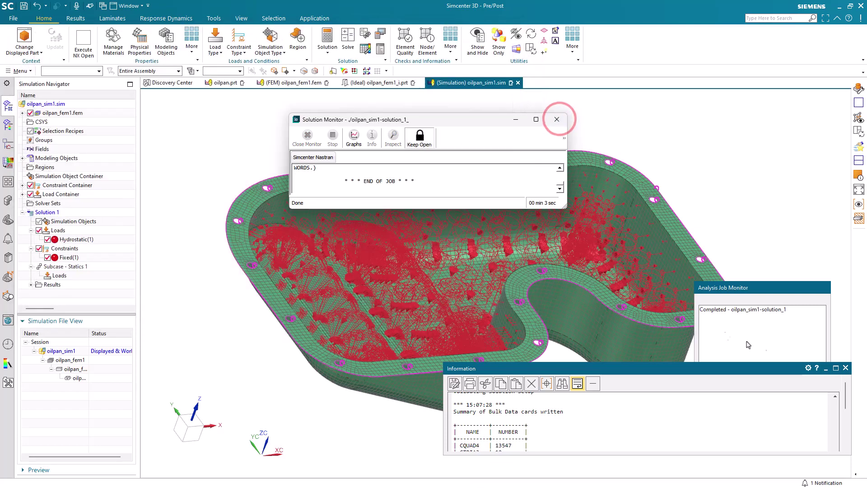
pyautogui.click(845, 368)
pyautogui.click(776, 428)
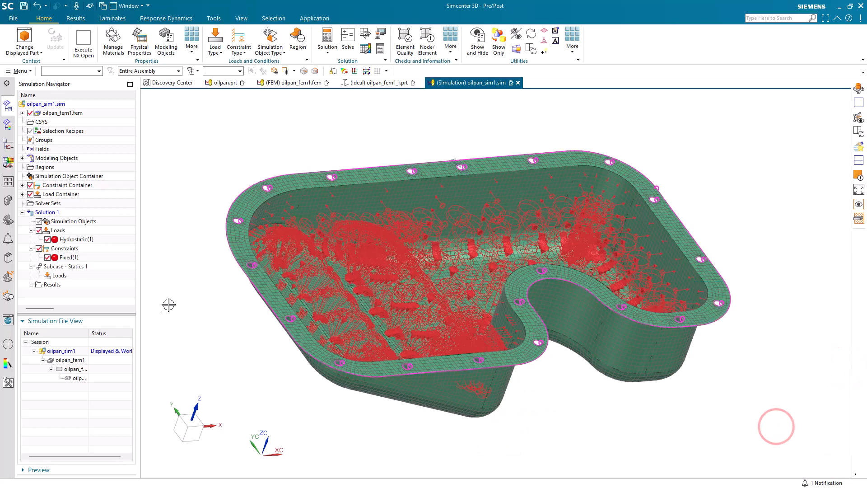
# Plot the Structural nodal displacement result (max 5.877E-03 in), then leave results for the model setup.
pyautogui.doubleClick(33, 284)
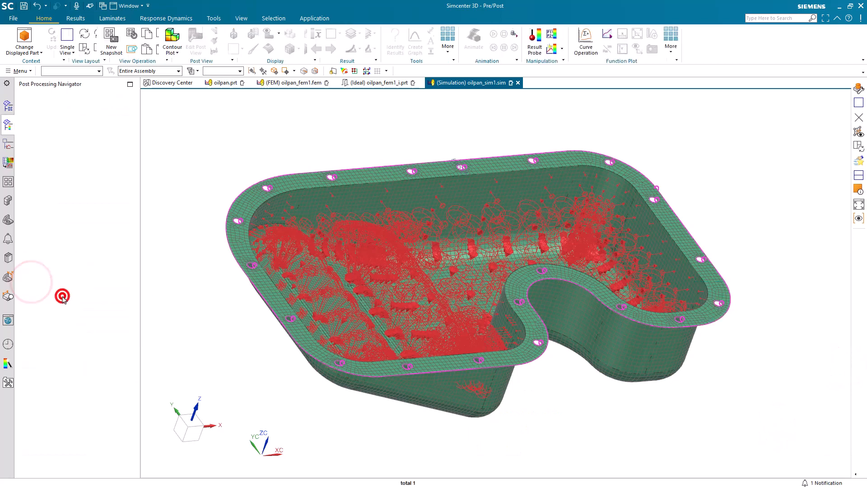
pyautogui.click(30, 123)
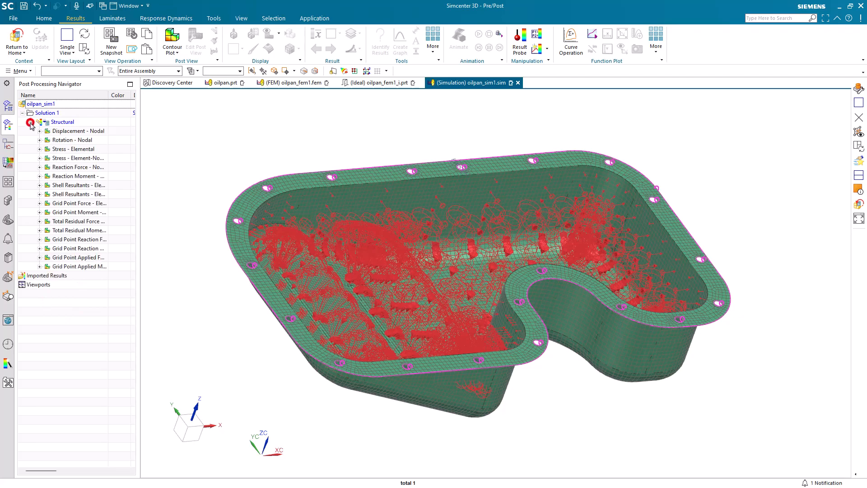
pyautogui.doubleClick(61, 131)
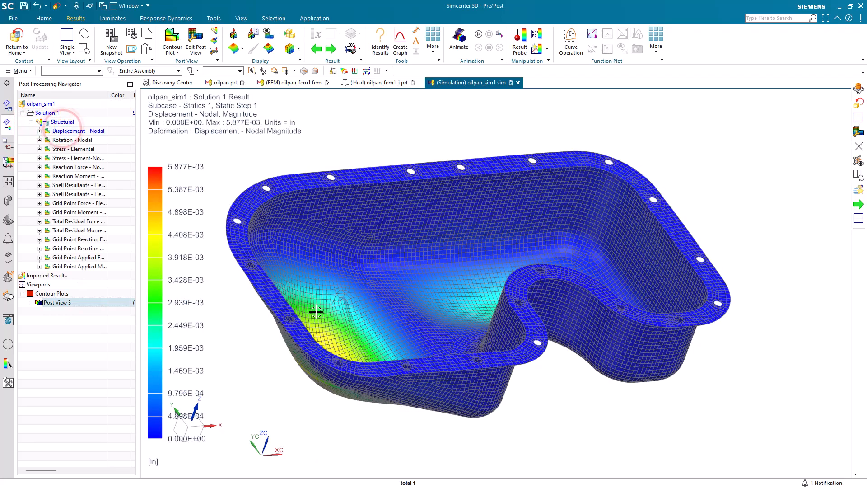
pyautogui.moveTo(317, 311)
pyautogui.mouseDown(button='middle')
pyautogui.moveTo(287, 333)
pyautogui.moveTo(300, 285)
pyautogui.moveTo(309, 321)
pyautogui.mouseUp(button='middle')
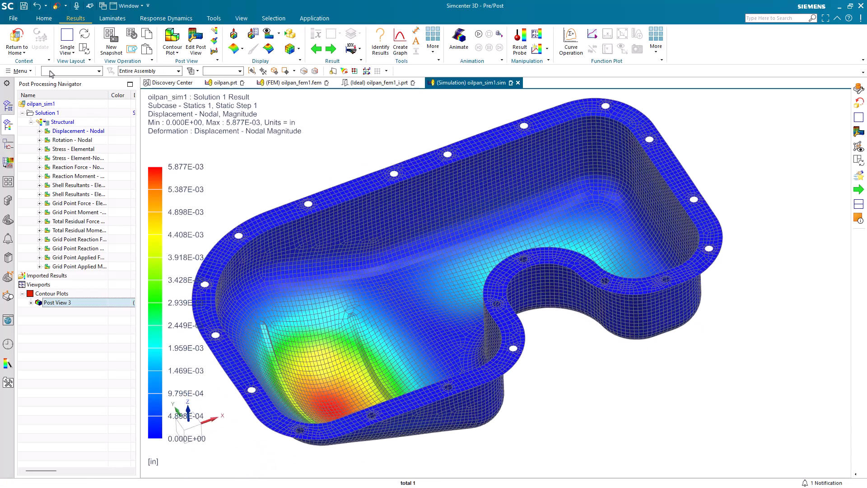
pyautogui.click(17, 40)
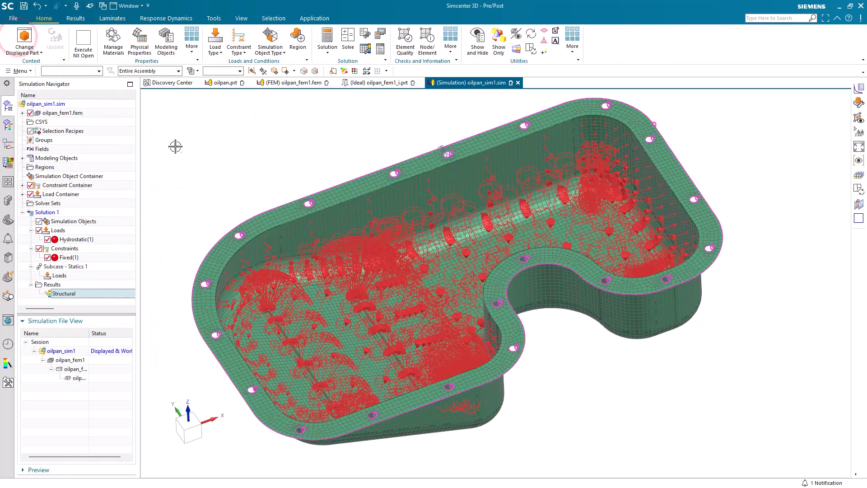
# Create geometry optimization Setup 1 from the simulation file, keeping the Weight/Minimize objective, and reach the constraints page.
pyautogui.rightClick(56, 107)
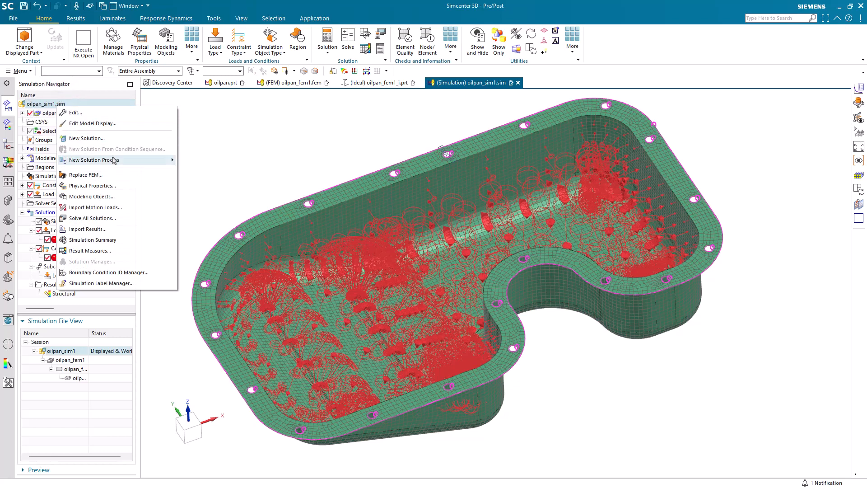
pyautogui.moveTo(94, 160)
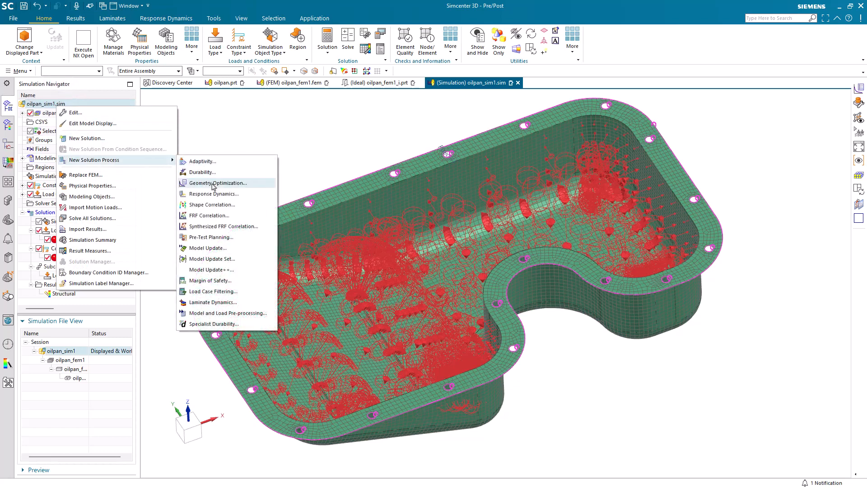
pyautogui.click(214, 185)
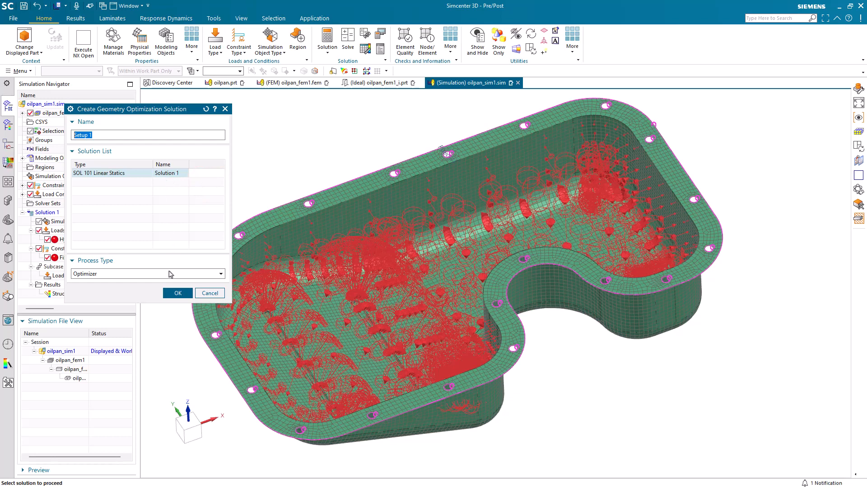
pyautogui.click(174, 292)
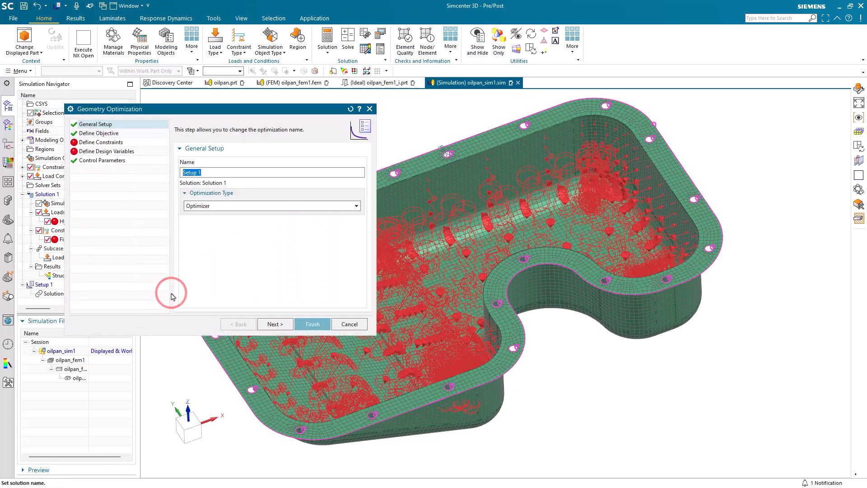
pyautogui.click(274, 324)
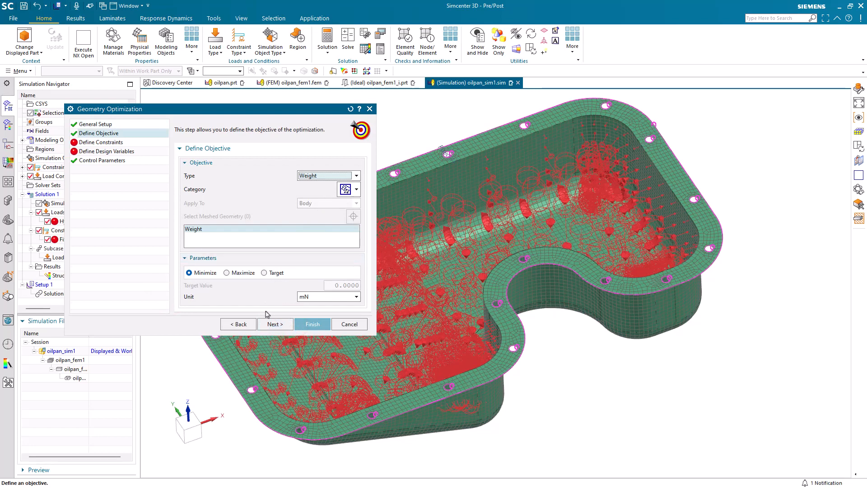
pyautogui.click(275, 324)
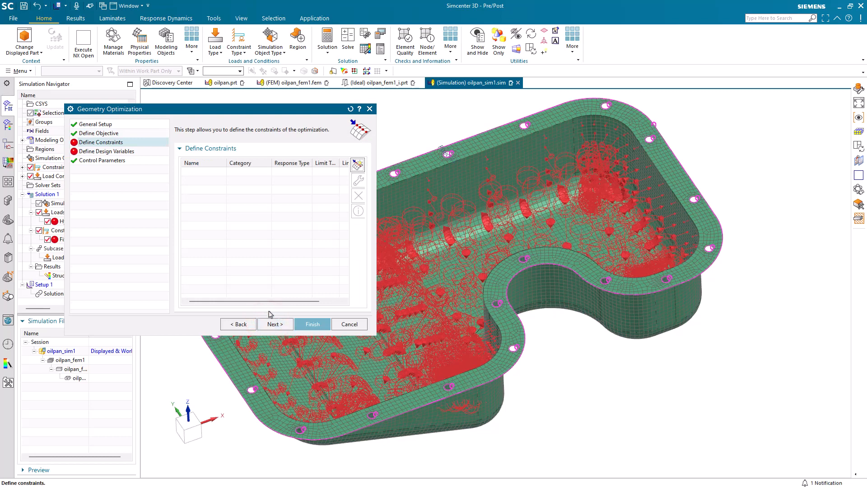
# Add a Result Measure constraint and create a new maxdisp measure of displacement Magnitude.
pyautogui.click(357, 165)
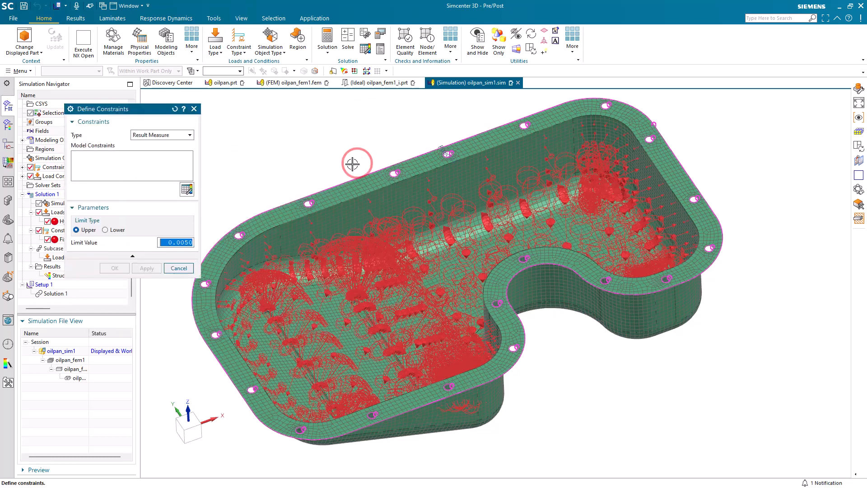
pyautogui.click(176, 135)
pyautogui.click(176, 136)
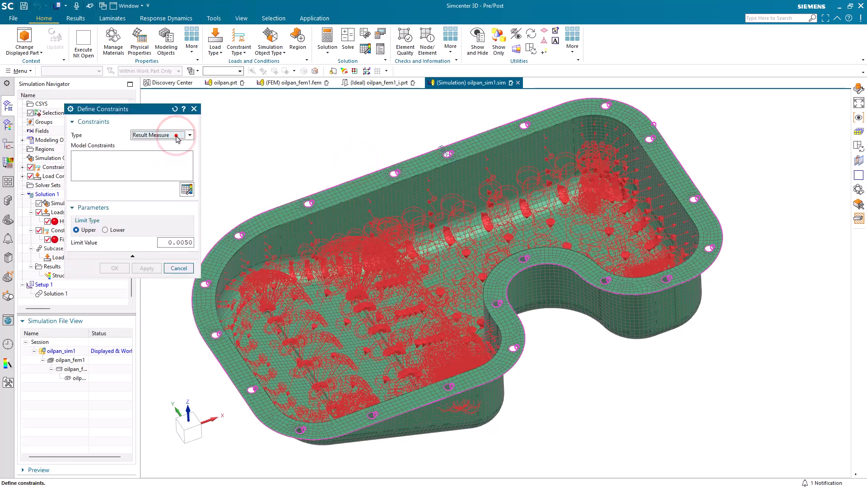
pyautogui.click(187, 191)
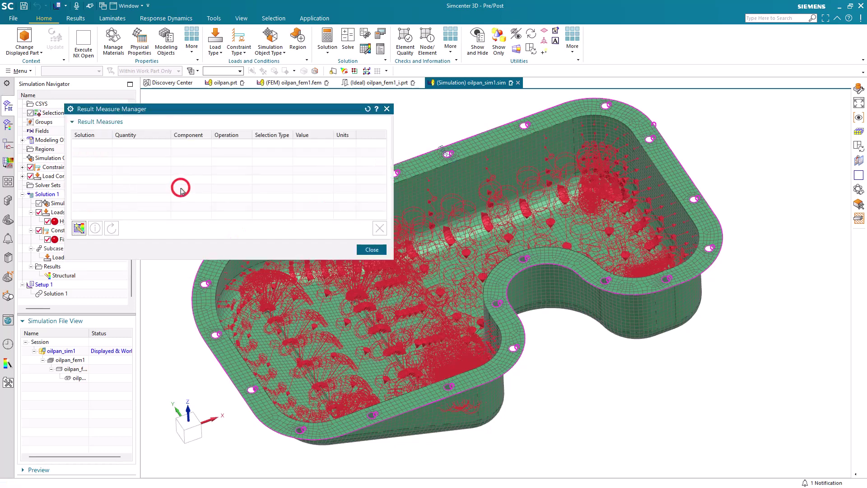
pyautogui.click(78, 229)
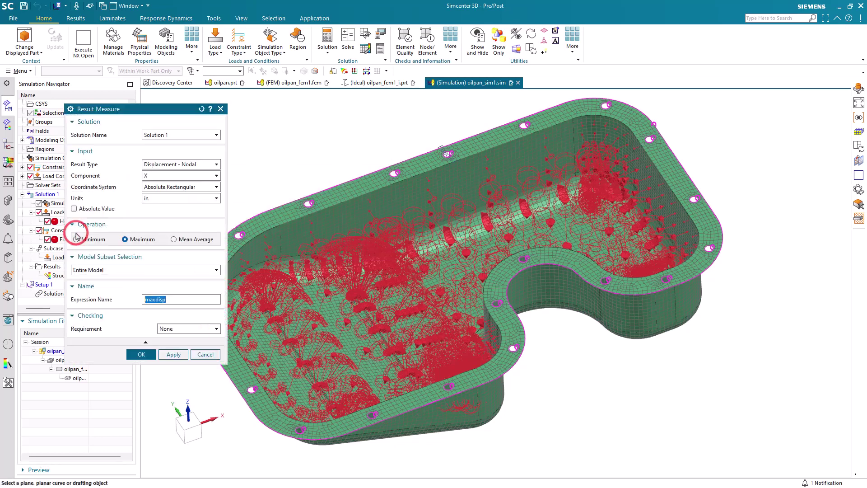
pyautogui.click(163, 175)
pyautogui.click(158, 210)
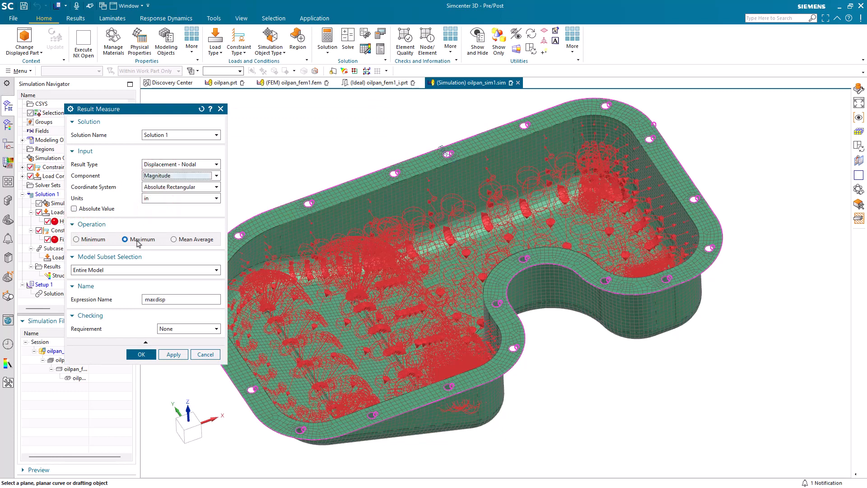
pyautogui.doubleClick(170, 298)
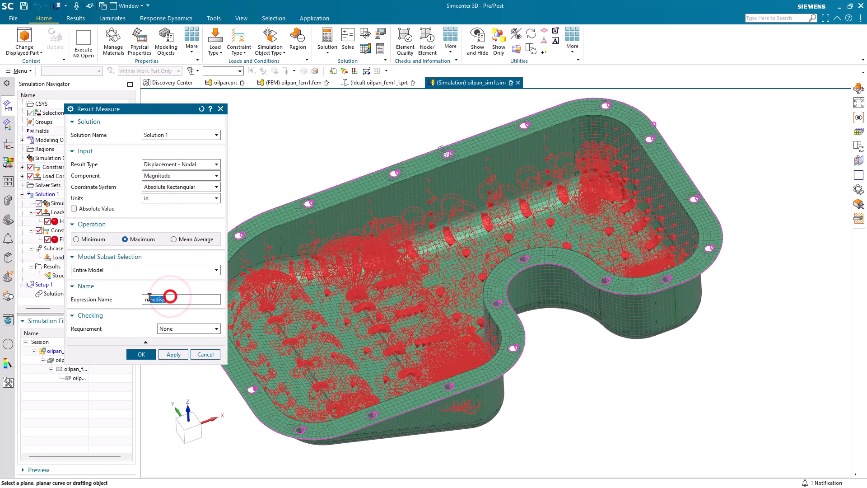
pyautogui.click(141, 355)
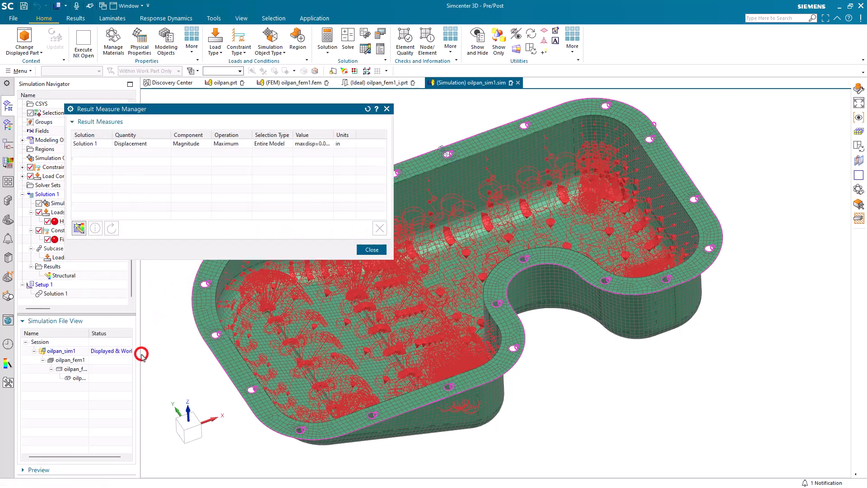
# Use maxdisp as the model constraint with an upper limit of 0.0050 and confirm it.
pyautogui.doubleClick(330, 135)
pyautogui.click(372, 250)
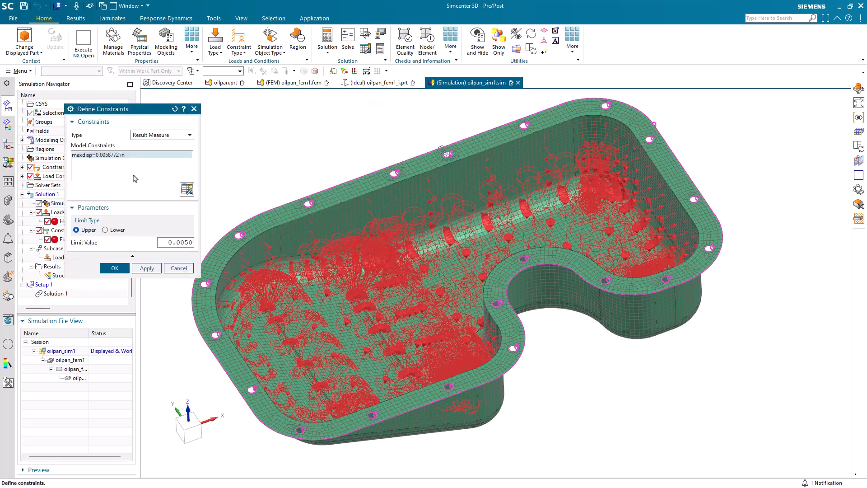
pyautogui.click(185, 242)
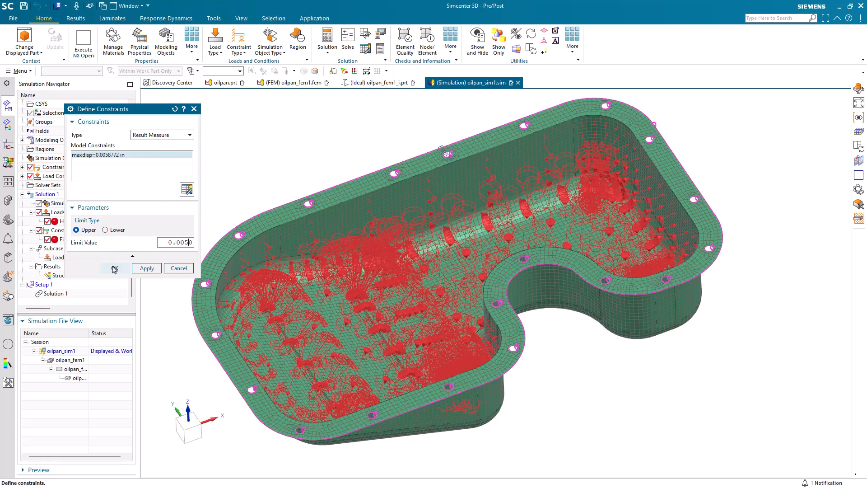
pyautogui.click(113, 266)
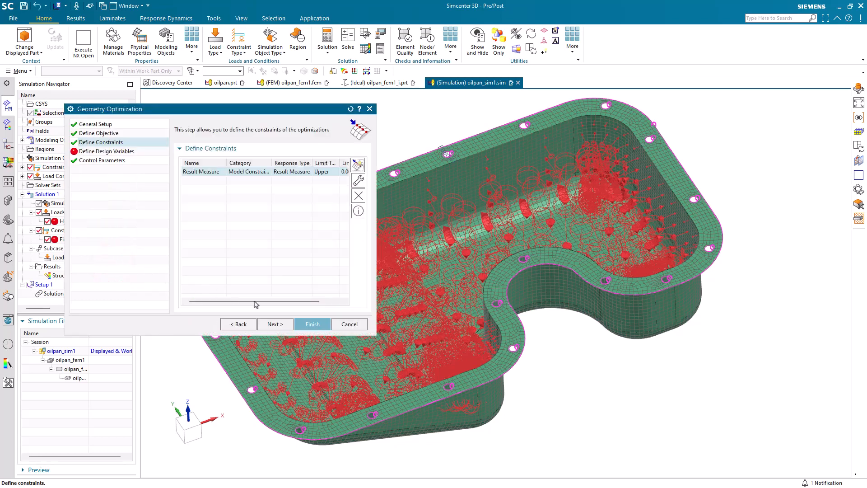
# On the design variables page, add an Expressions variable and pick "oilpan"::ribopt=2.
pyautogui.click(274, 323)
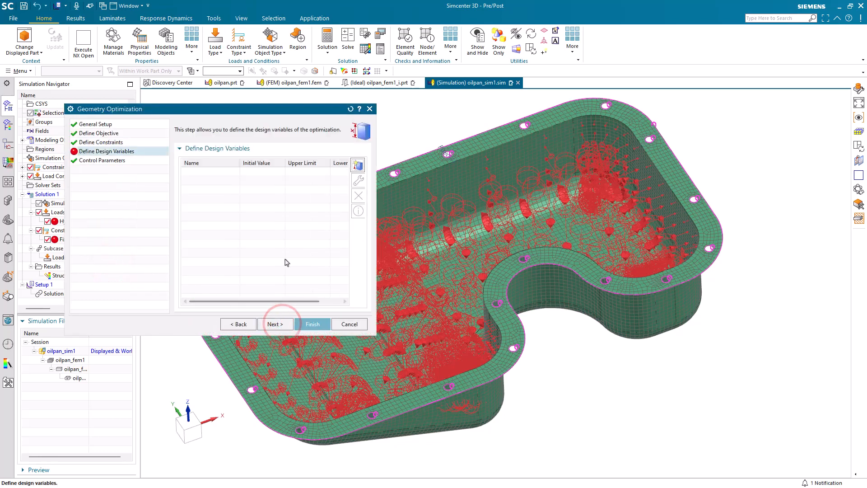
pyautogui.click(358, 165)
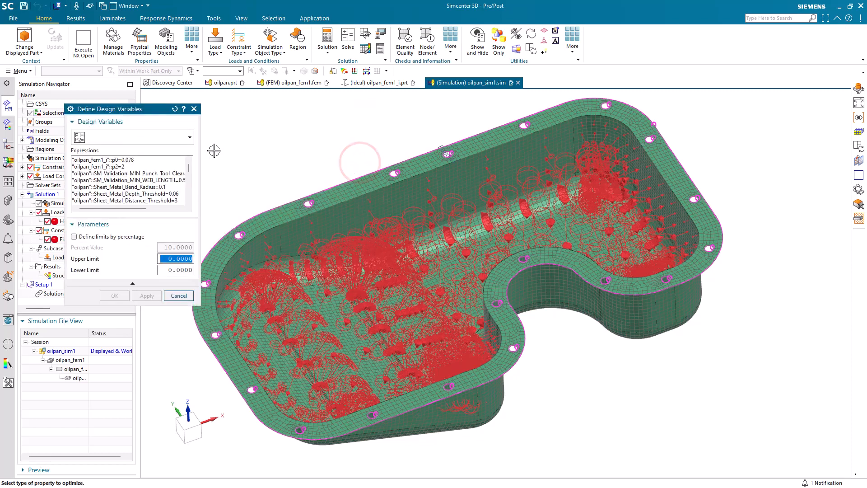
pyautogui.click(187, 139)
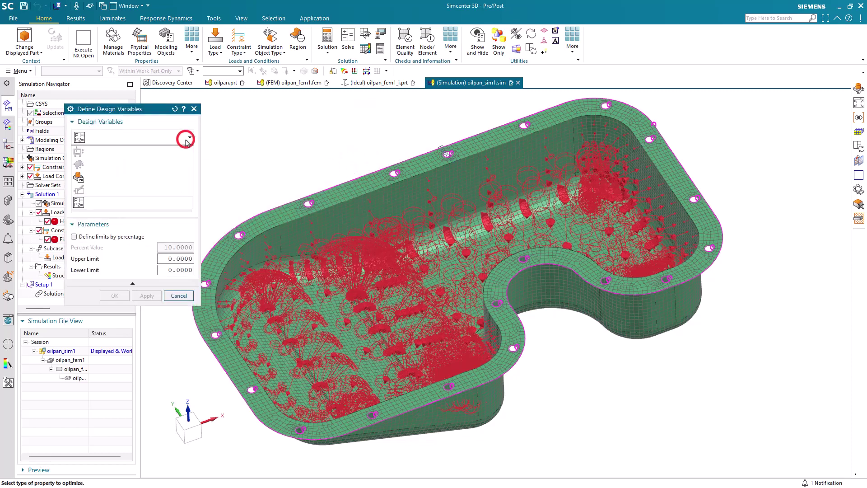
pyautogui.click(139, 205)
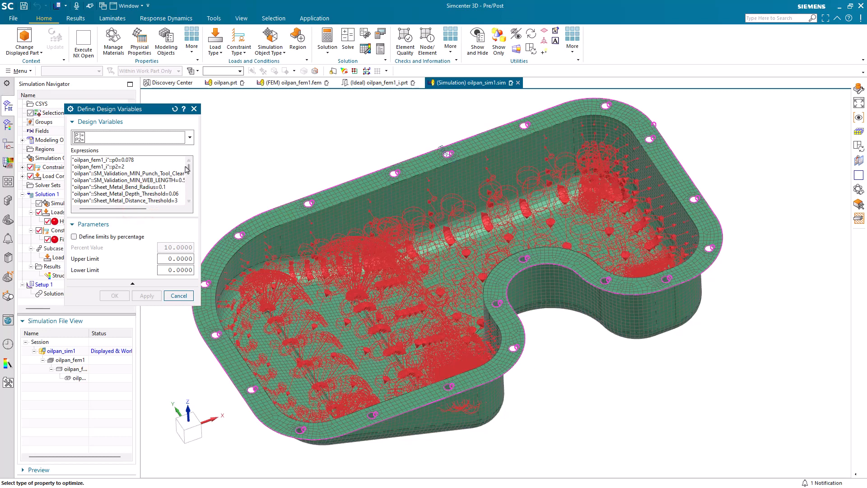
pyautogui.moveTo(189, 168); pyautogui.dragTo(190, 191)
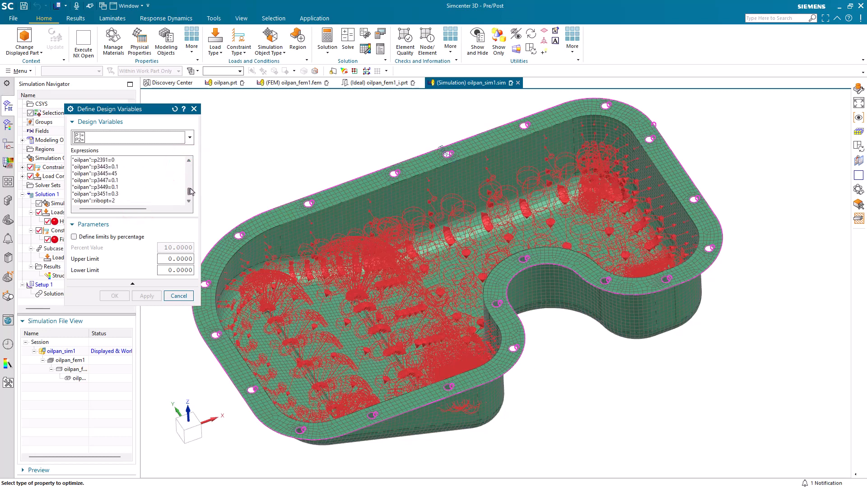
pyautogui.click(191, 201)
pyautogui.click(108, 194)
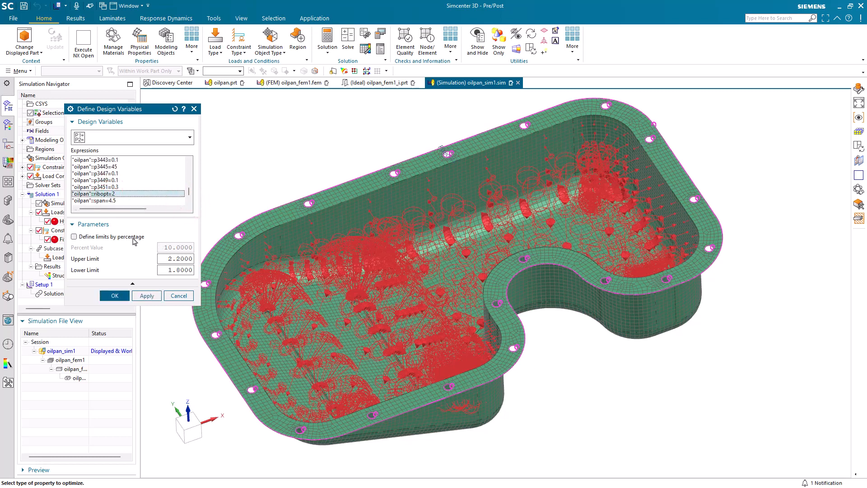
# Set ribopt's upper limit to 5 and lower limit to 1, then confirm the design variable.
pyautogui.doubleClick(171, 259)
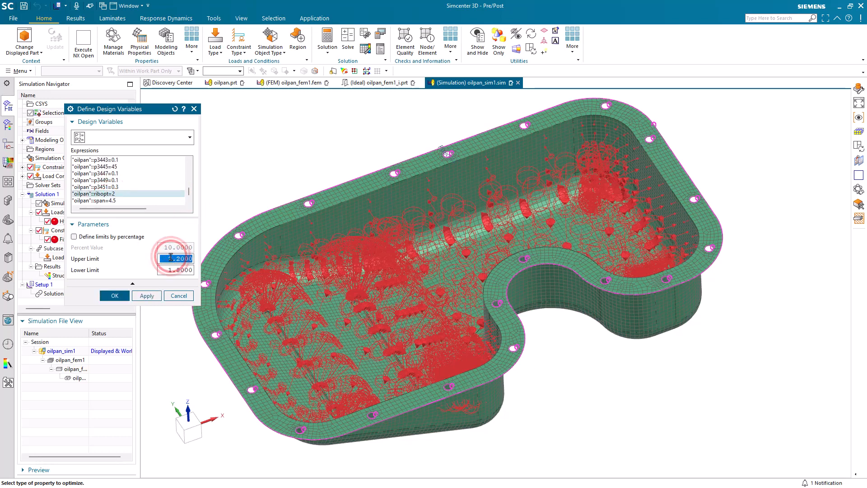
pyautogui.write('5')
pyautogui.press('Tab')
pyautogui.write('1')
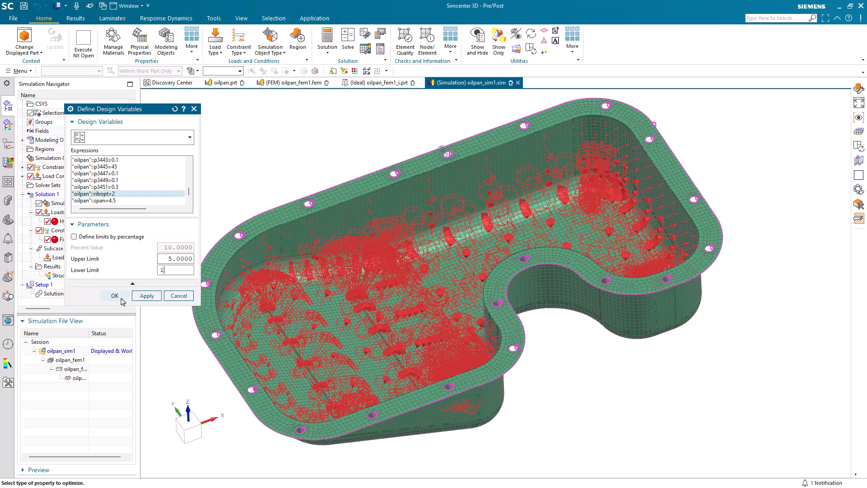
pyautogui.click(116, 296)
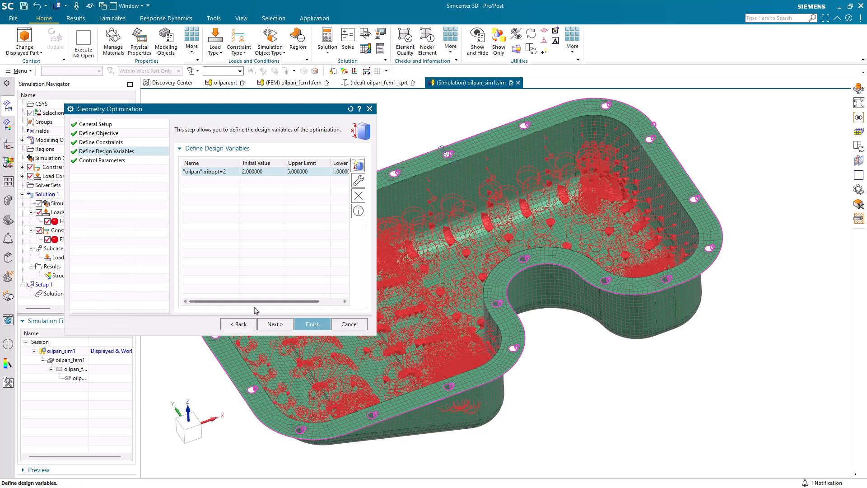
# Set Maximum Number of Iterations to 5 in Control Parameters and finish Setup 1.
pyautogui.click(276, 324)
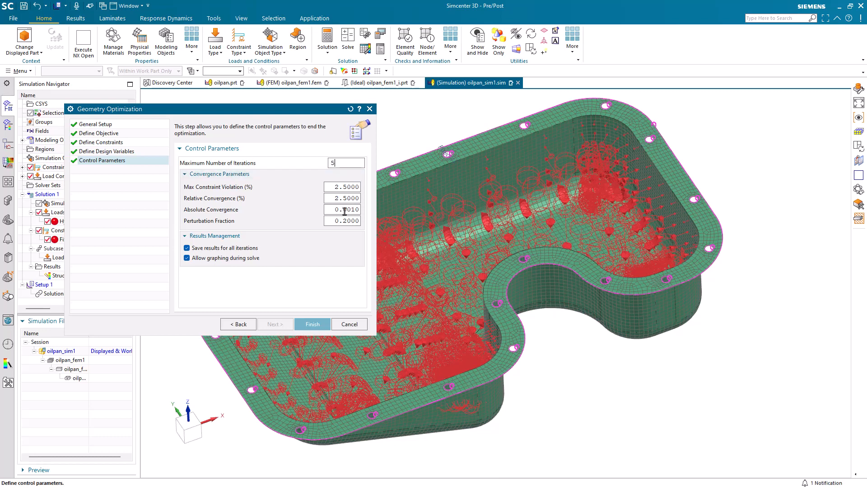
pyautogui.click(309, 324)
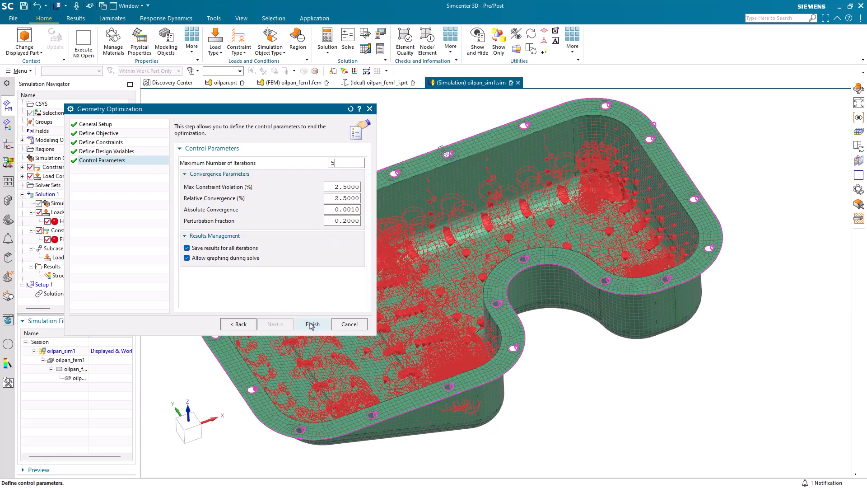
pyautogui.click(310, 325)
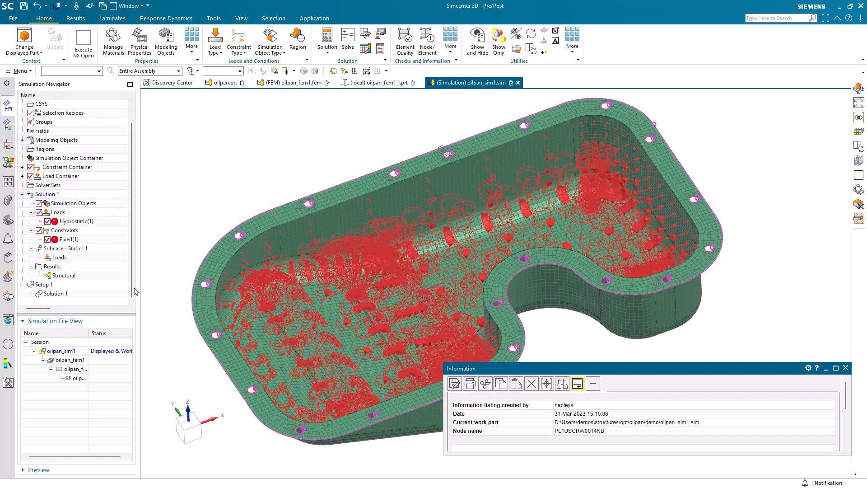
# Solve Setup 1 from the Simulation Navigator to run the optimization.
pyautogui.rightClick(49, 287)
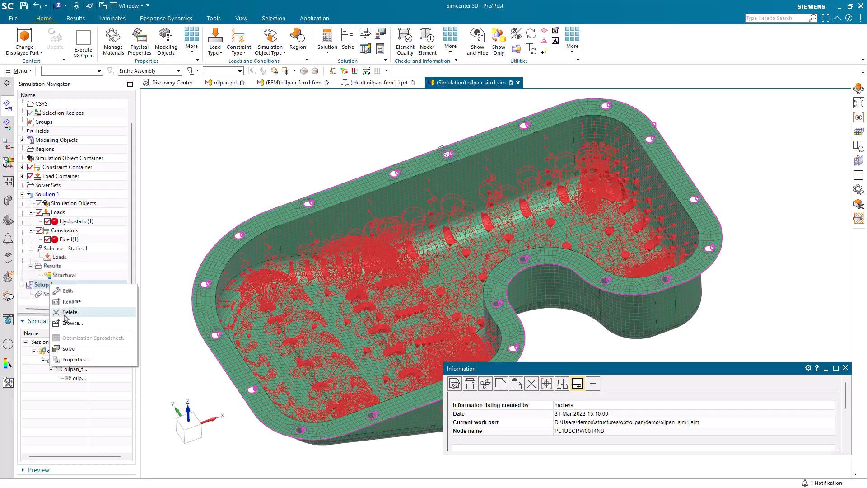
pyautogui.click(78, 349)
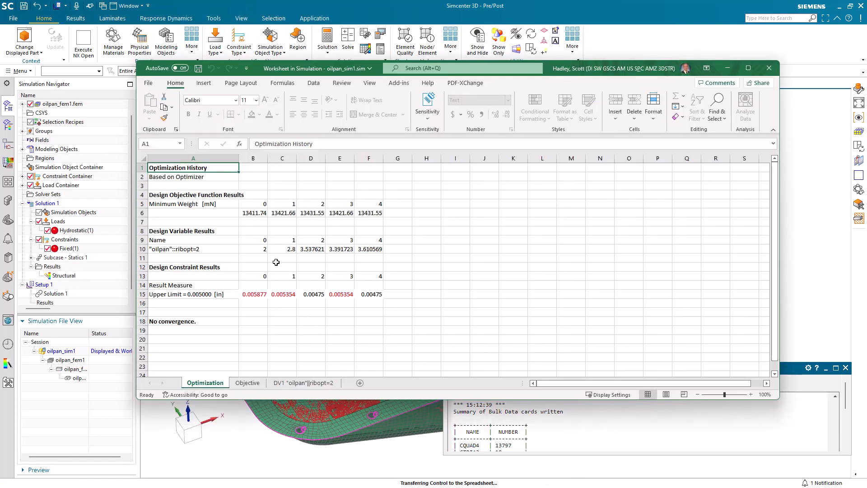
# Check the ribopt values for cycles 0, 2 and 4 and the cycle 4 displacement in the Optimization sheet.
pyautogui.click(254, 248)
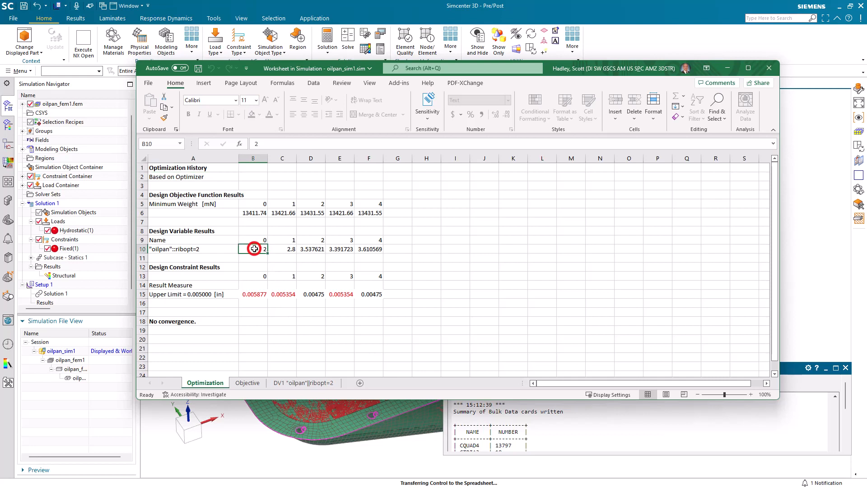
pyautogui.click(308, 250)
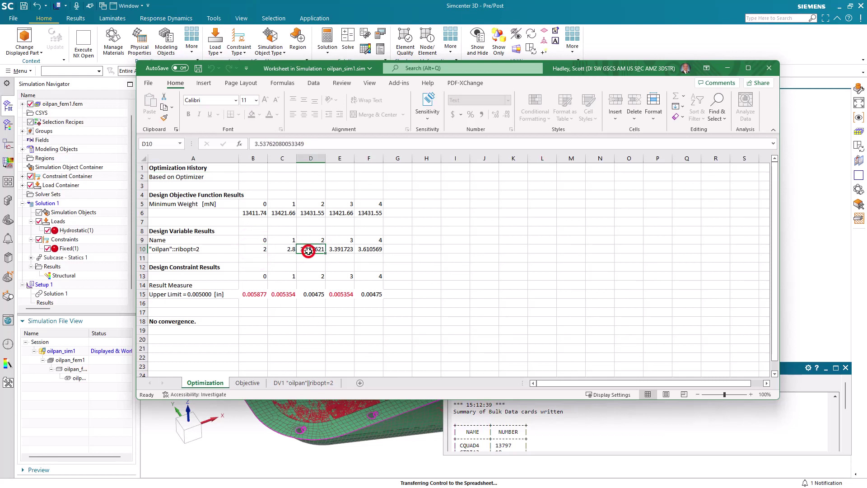
pyautogui.click(370, 250)
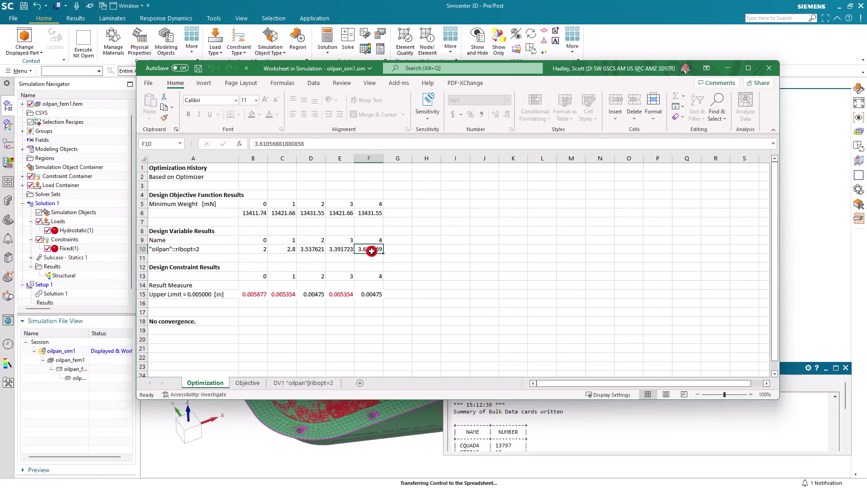
pyautogui.click(372, 296)
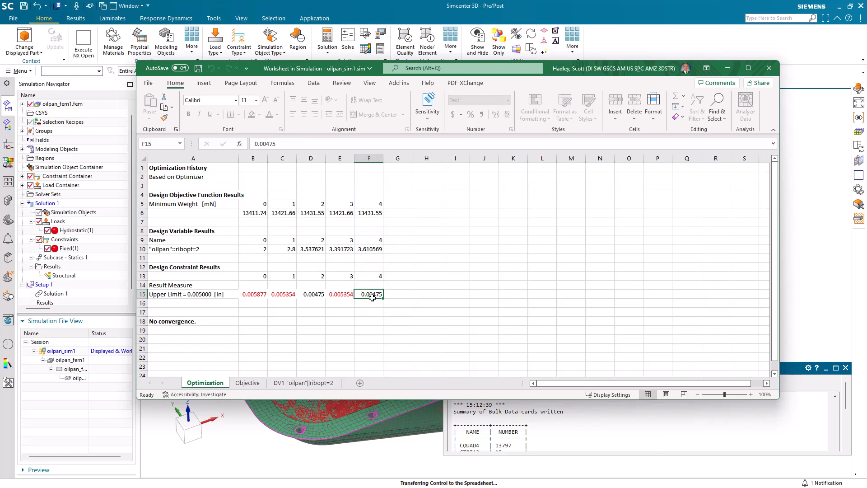
# View the Objective and DV1 rib-count charts, then close the Excel worksheet.
pyautogui.click(248, 382)
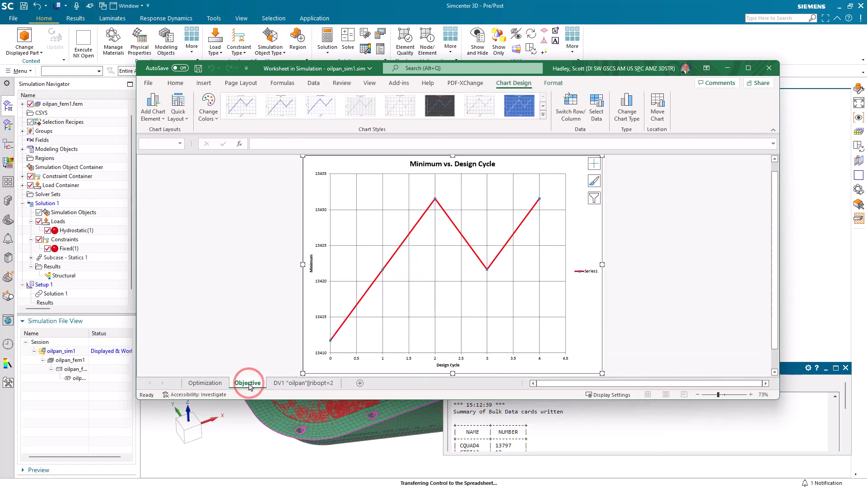
pyautogui.click(297, 385)
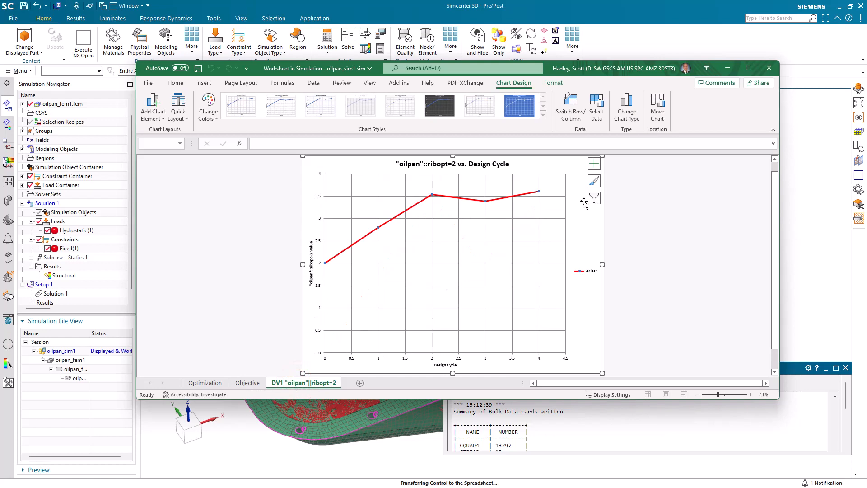
pyautogui.click(769, 68)
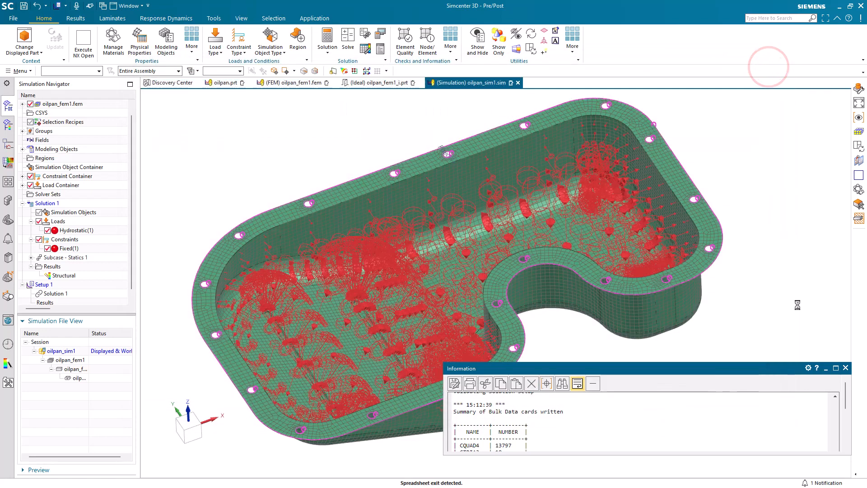
# In the Post Processing Navigator, plot Setup 1 > Design Cycle 0 nodal displacement and rotate to see inside the pan.
pyautogui.click(845, 369)
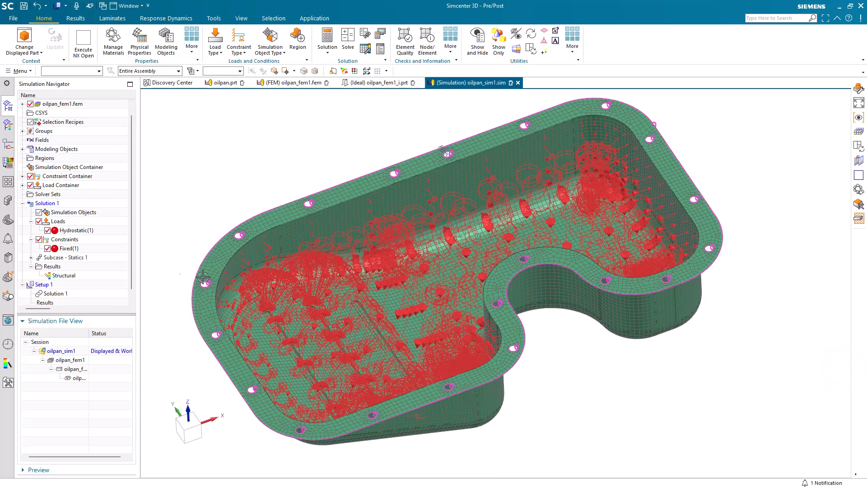
pyautogui.doubleClick(45, 302)
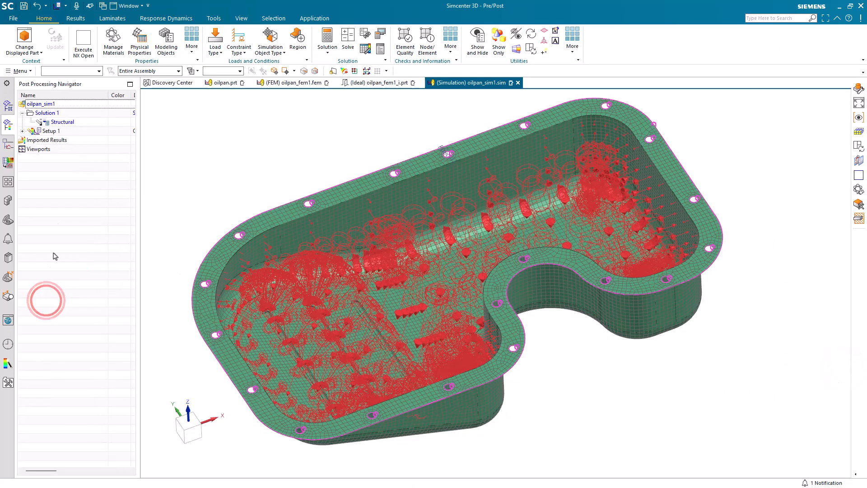
pyautogui.click(23, 131)
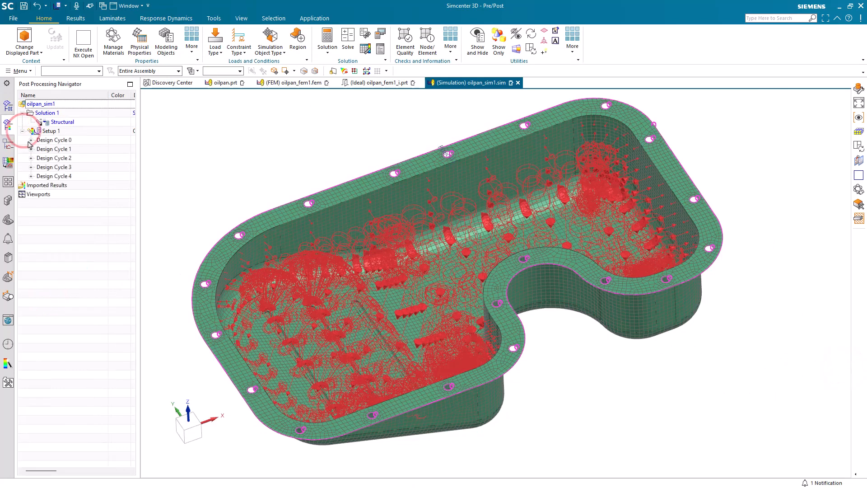
pyautogui.click(31, 140)
pyautogui.doubleClick(62, 149)
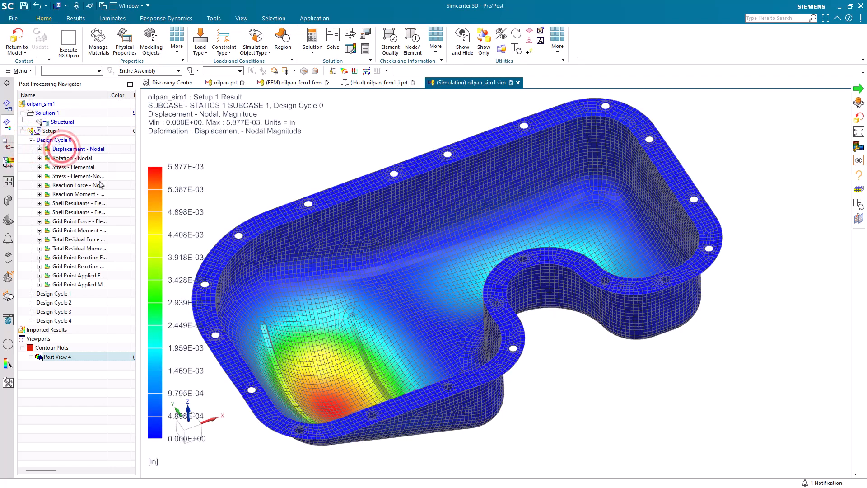
pyautogui.moveTo(362, 286); pyautogui.dragTo(382, 258, button='middle')
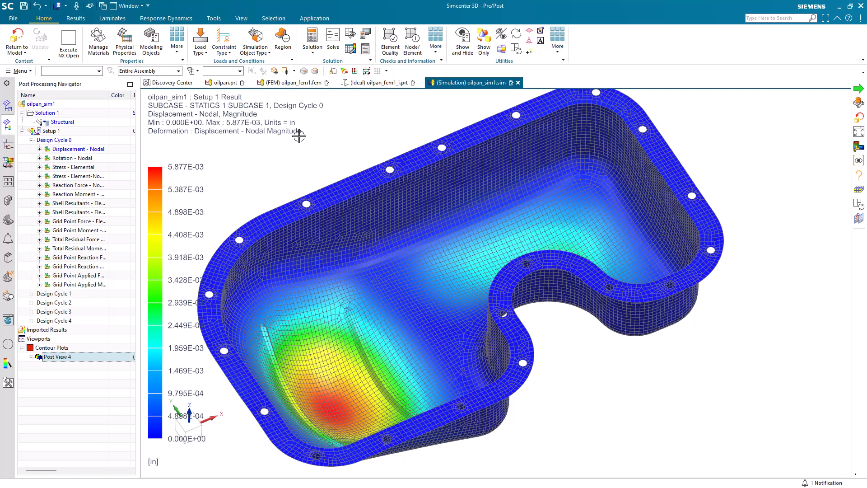
# In Edit Post View's Deformation settings, set an Absolute scale of 100 and apply it.
pyautogui.click(75, 18)
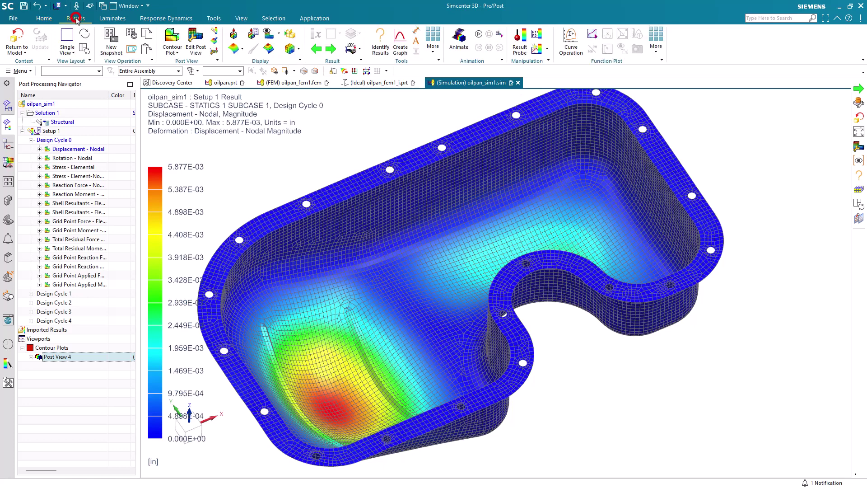
pyautogui.click(196, 48)
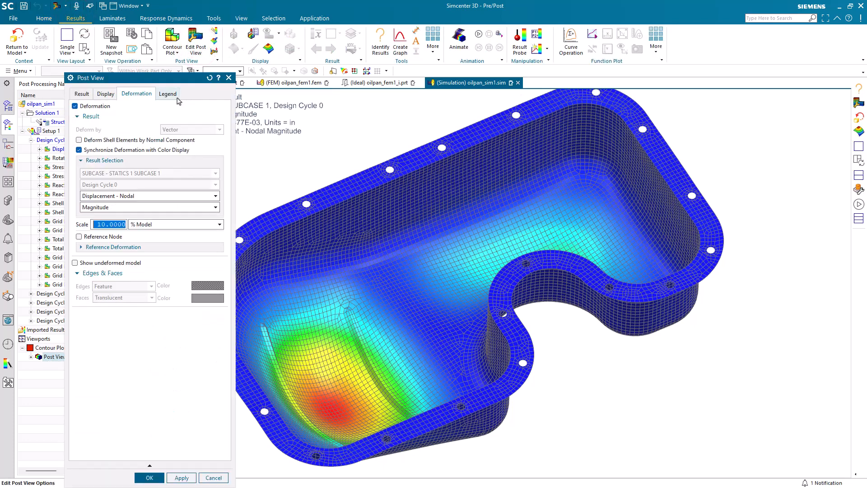
pyautogui.click(179, 225)
pyautogui.click(169, 237)
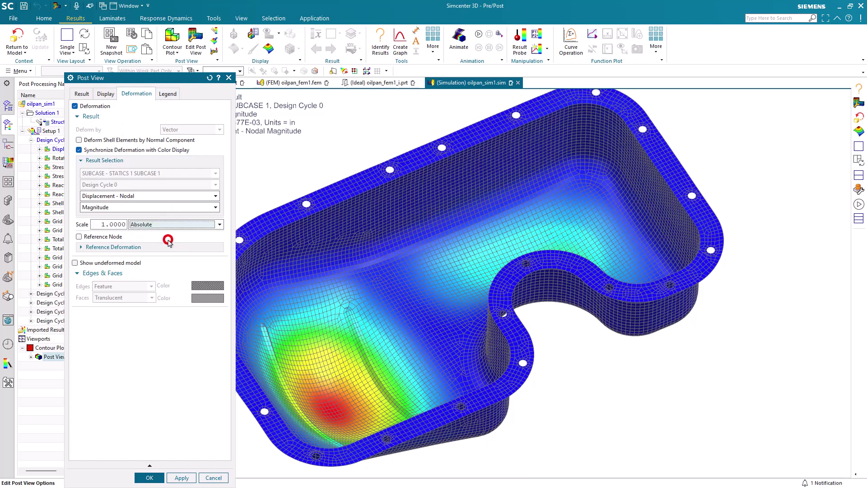
pyautogui.click(105, 224)
pyautogui.write('00')
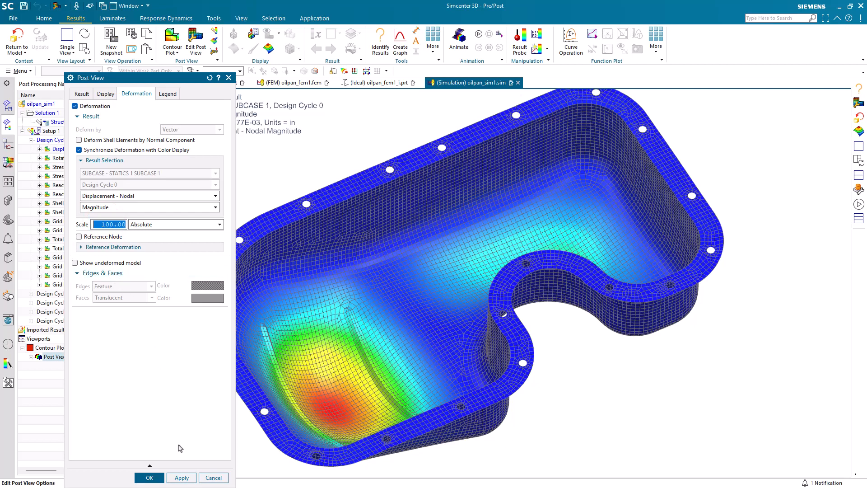
pyautogui.click(181, 476)
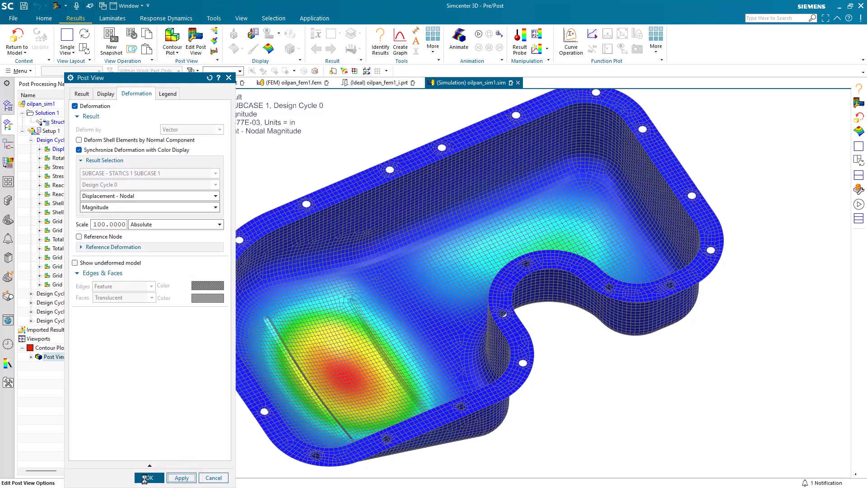
pyautogui.click(146, 478)
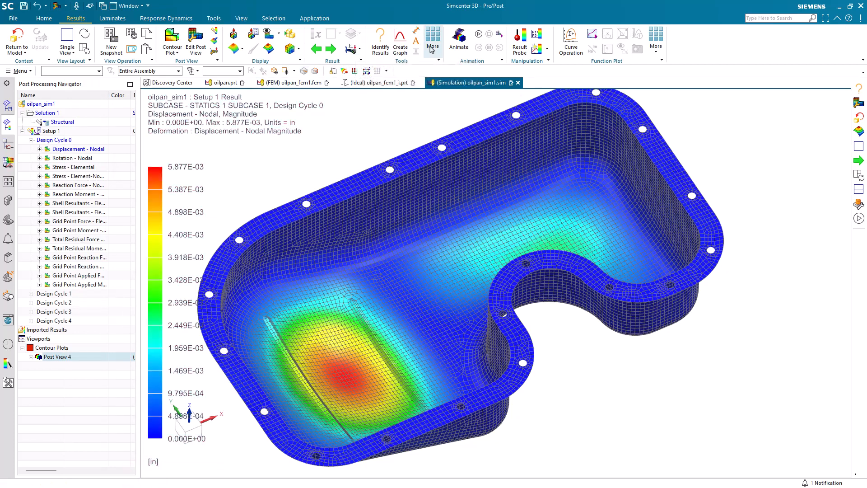
# Animate over Iterations (design cycles 0 to 4) with a 400 ms frame delay and move the dialog aside.
pyautogui.click(458, 41)
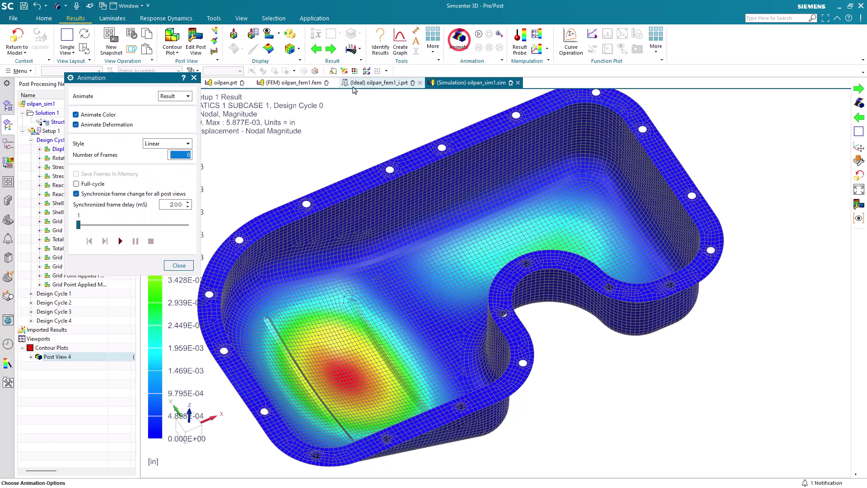
pyautogui.click(181, 95)
pyautogui.click(176, 112)
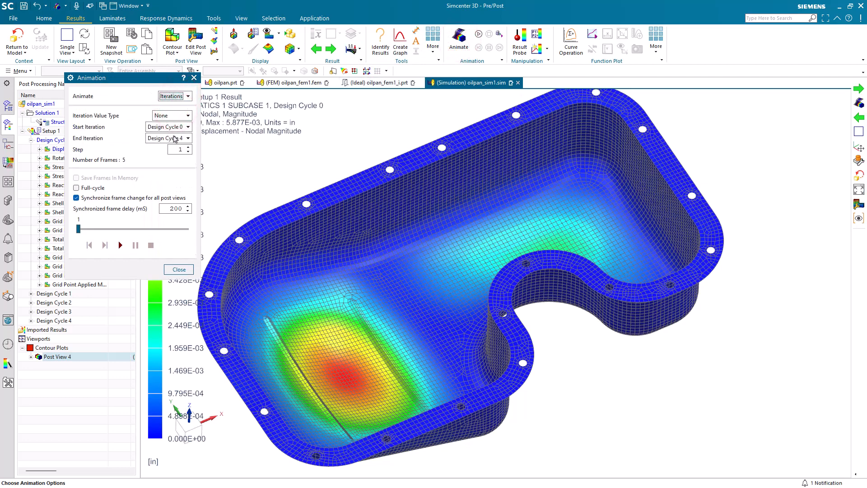
pyautogui.click(187, 207)
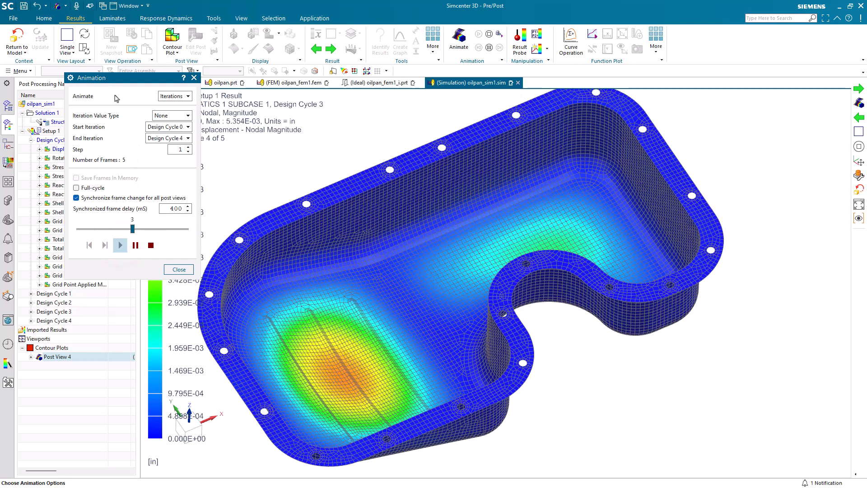
pyautogui.moveTo(116, 78); pyautogui.dragTo(550, 131)
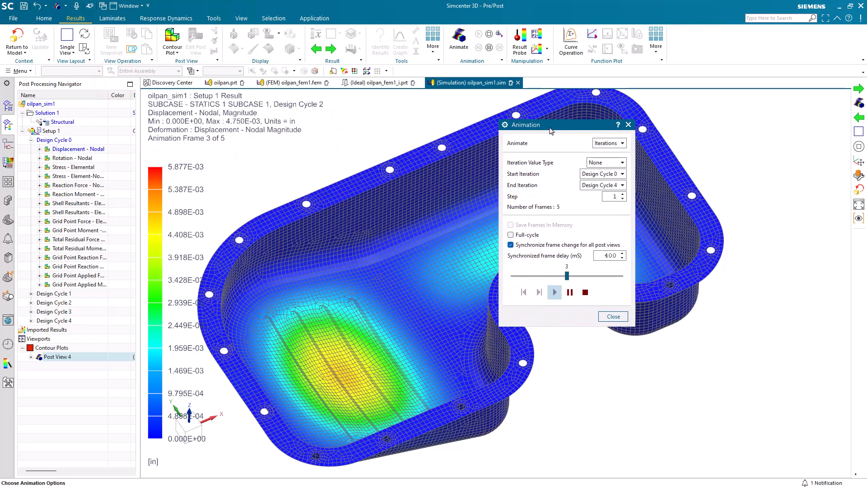